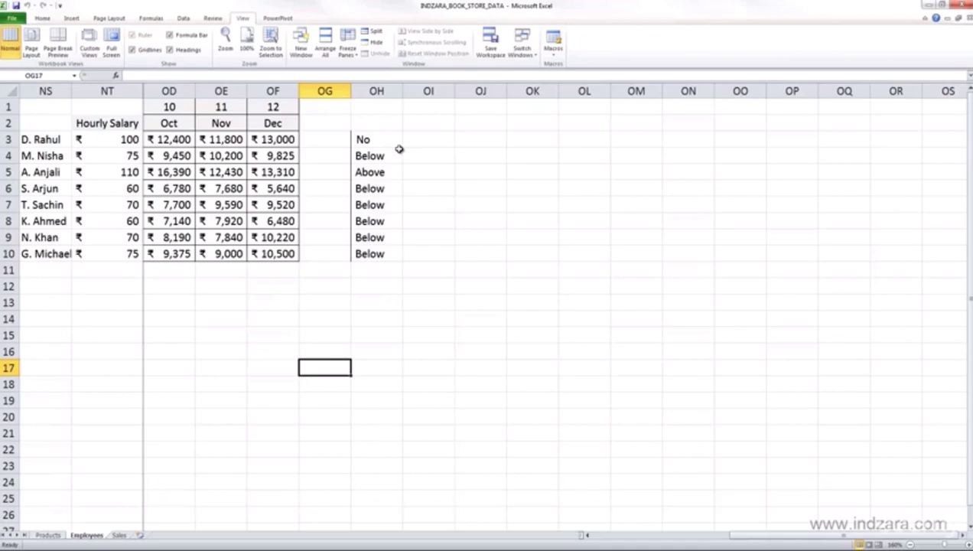
# Step: Enter the formula =OF3/NT3 in cell OI3 to divide the December salary by the hourly salary
pyautogui.click(429, 143)
pyautogui.write('=')
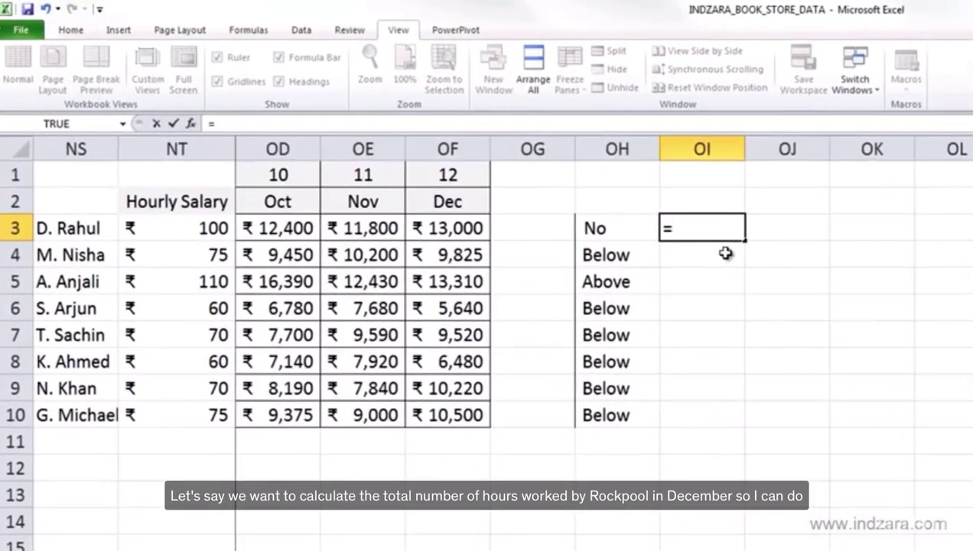
pyautogui.write('sum')
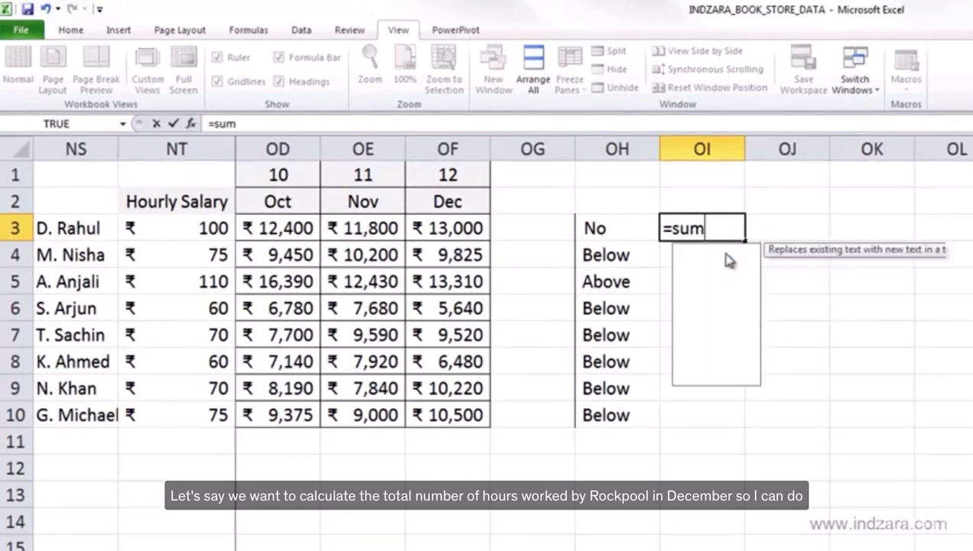
pyautogui.press('BackSpace')
pyautogui.press('BackSpace')
pyautogui.press('BackSpace')
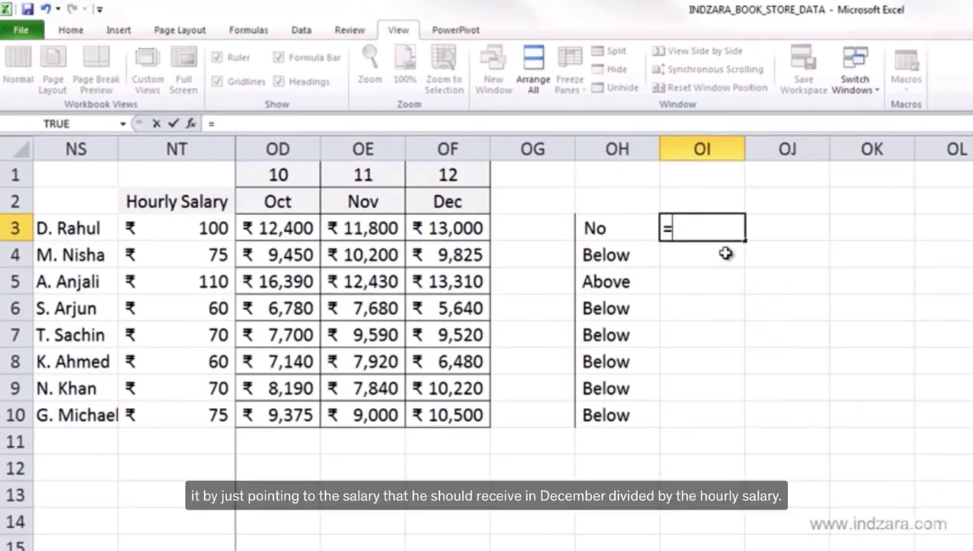
pyautogui.click(453, 228)
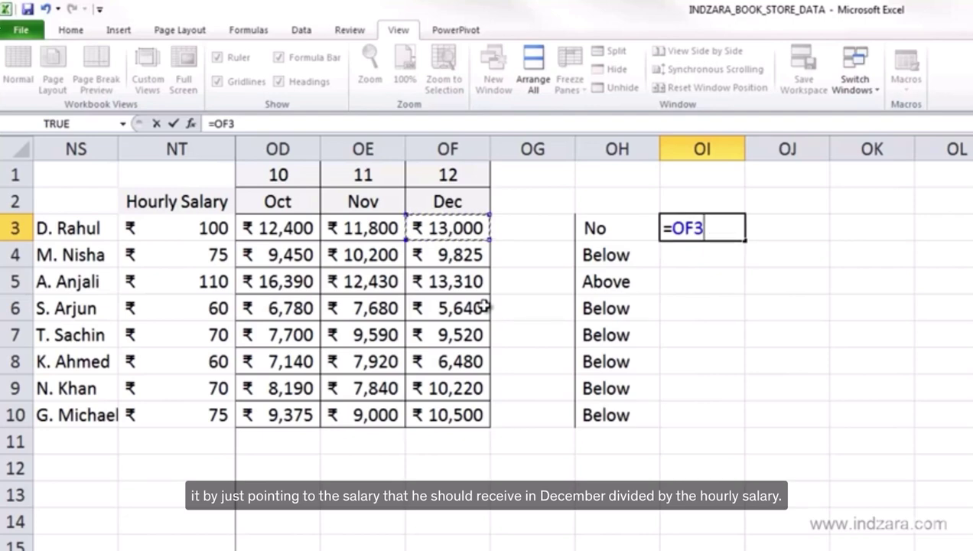
pyautogui.write('/')
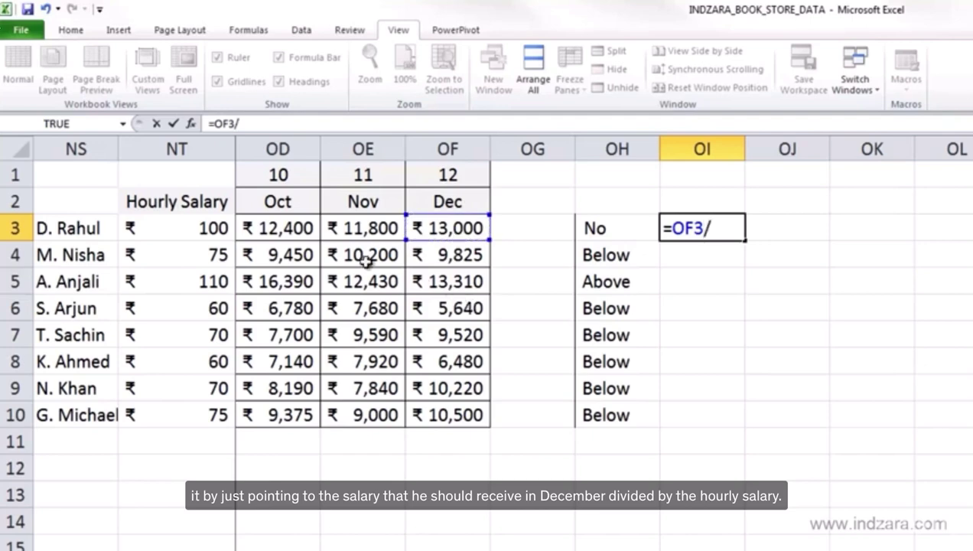
pyautogui.click(200, 232)
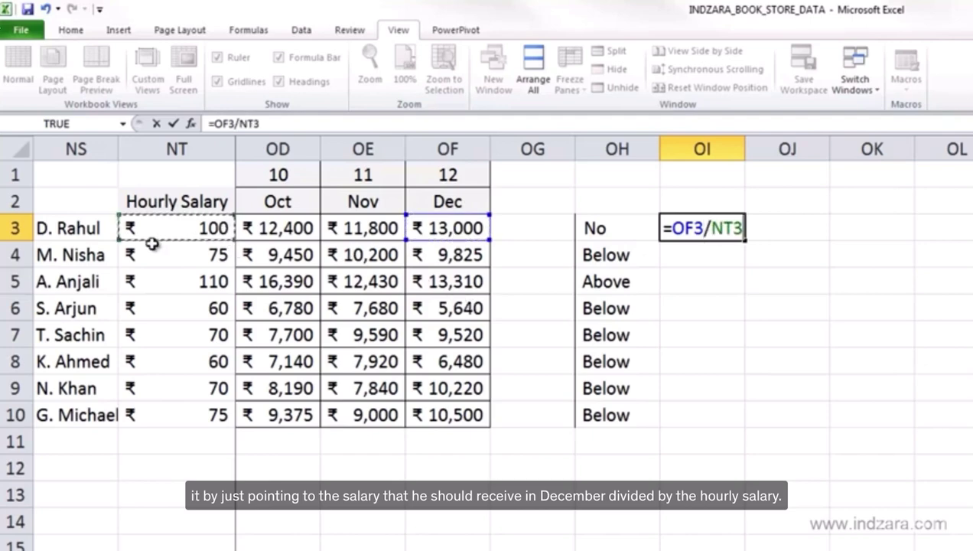
pyautogui.press('Return')
pyautogui.press('Up')
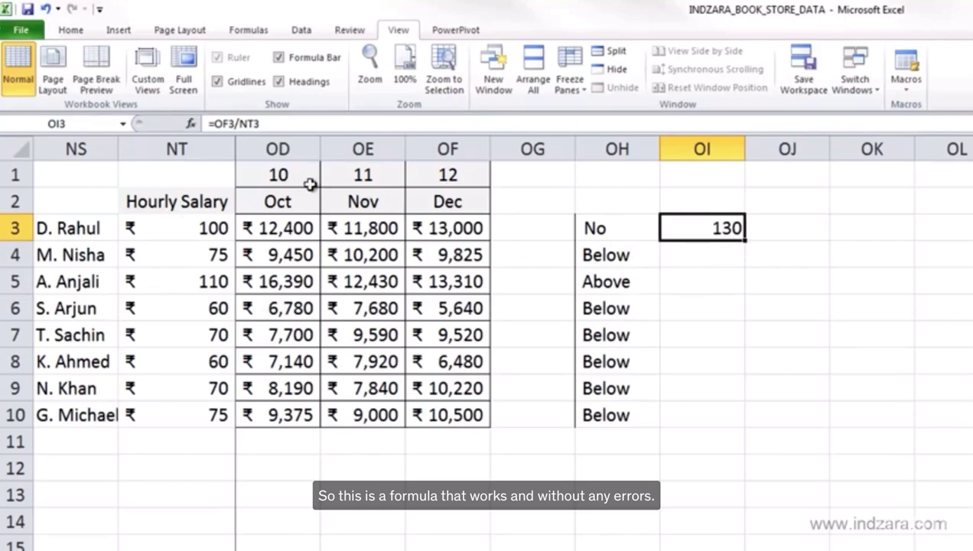
# Step: Change the divisor in OI3's formula to the empty cell NT1, making it =OF3/NT1
pyautogui.click(257, 124)
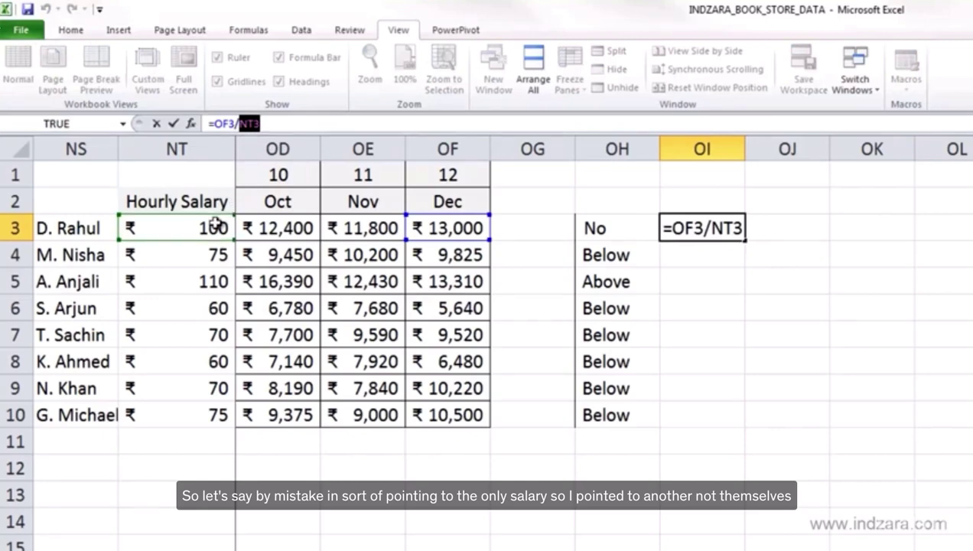
pyautogui.click(194, 179)
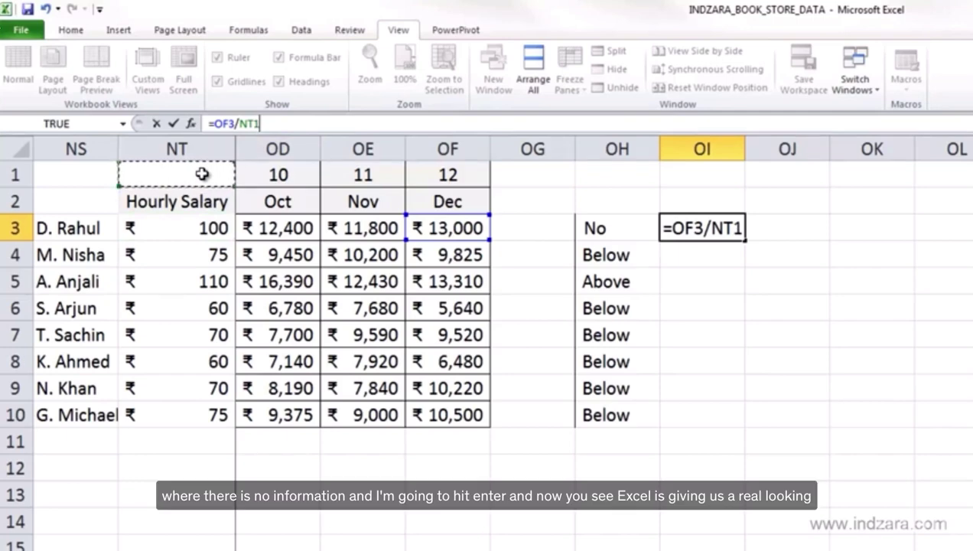
pyautogui.press('Return')
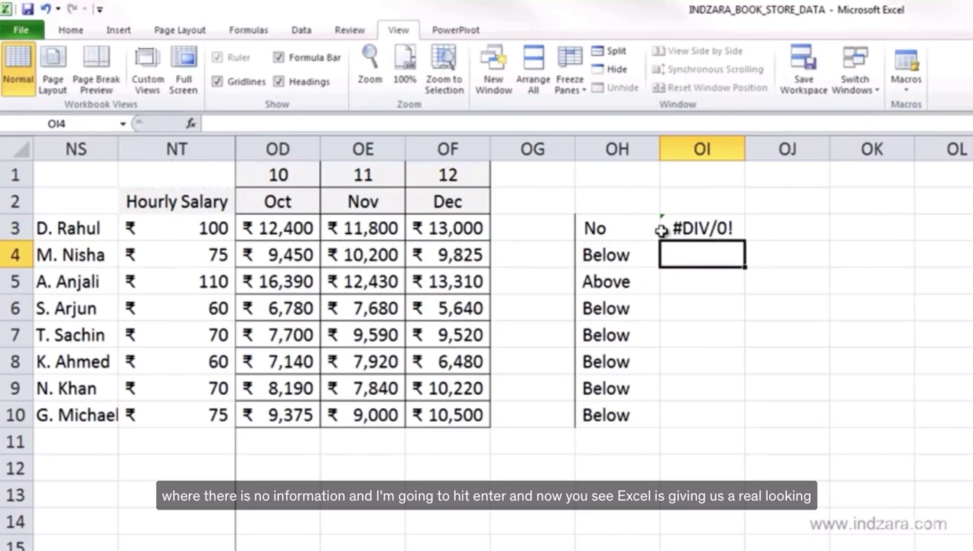
# Step: Inspect the cell references in OI3's formula and the error-checking options offered for the cell
pyautogui.click(715, 229)
pyautogui.click(290, 125)
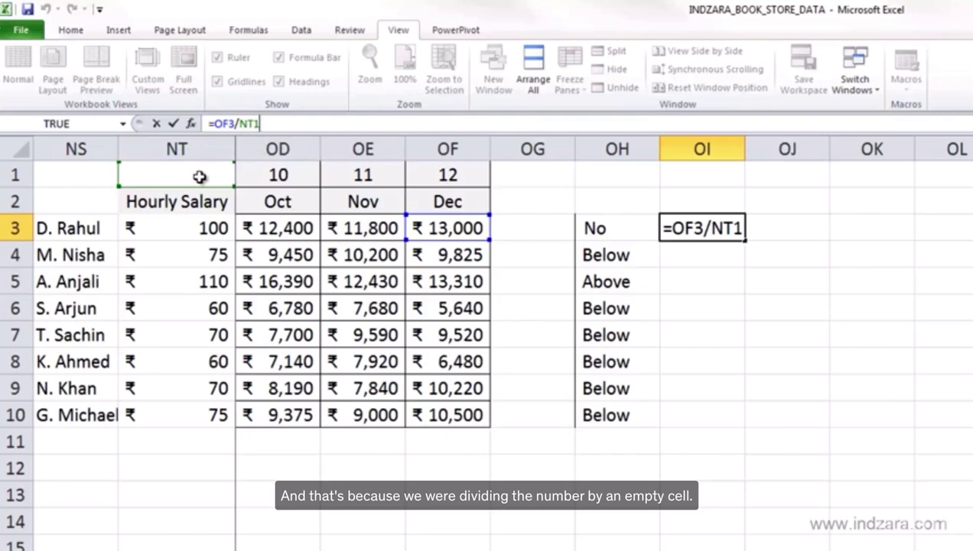
pyautogui.click(673, 236)
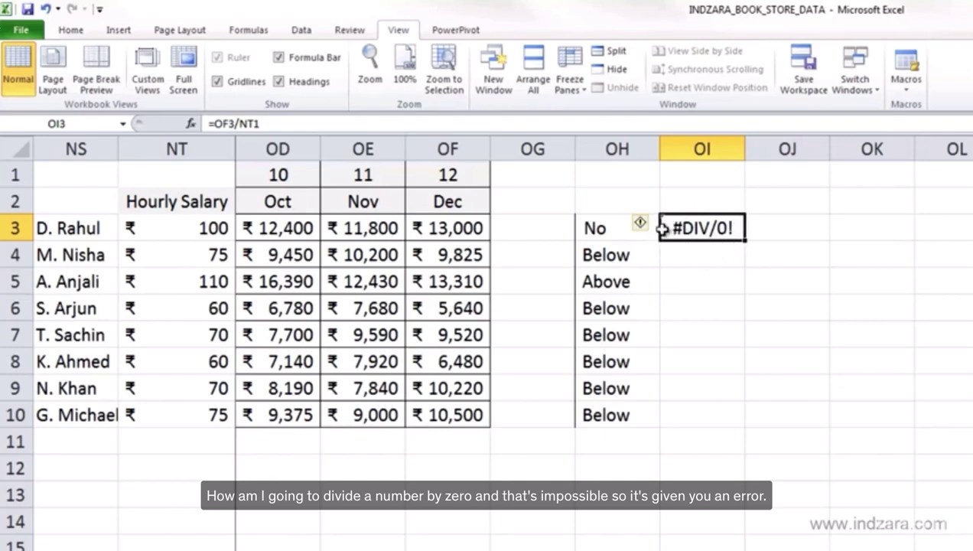
pyautogui.moveTo(646, 227)
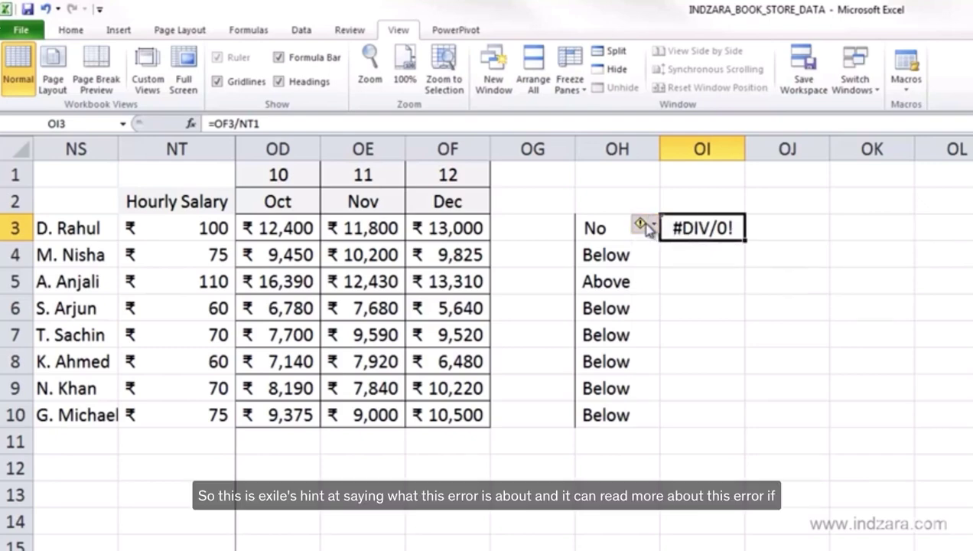
pyautogui.click(648, 227)
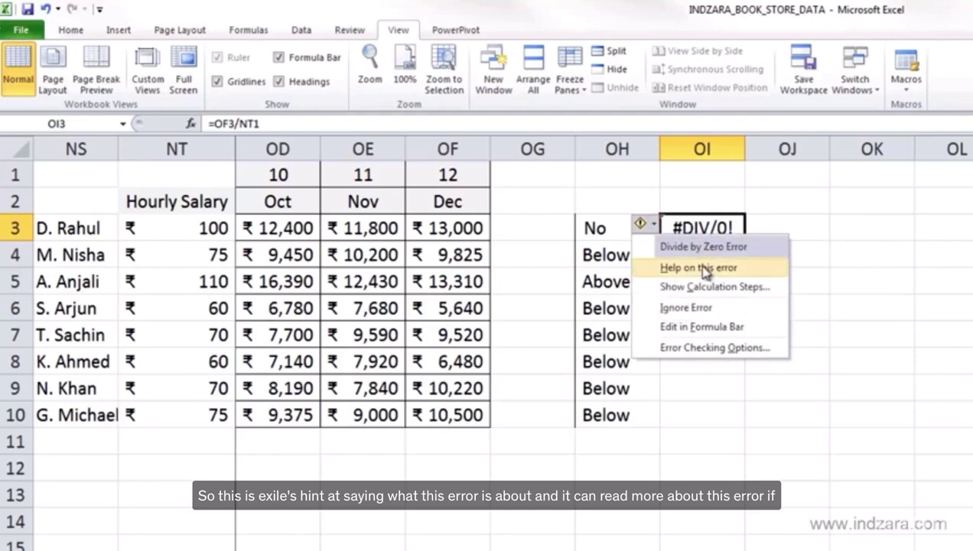
pyautogui.click(776, 230)
pyautogui.click(698, 235)
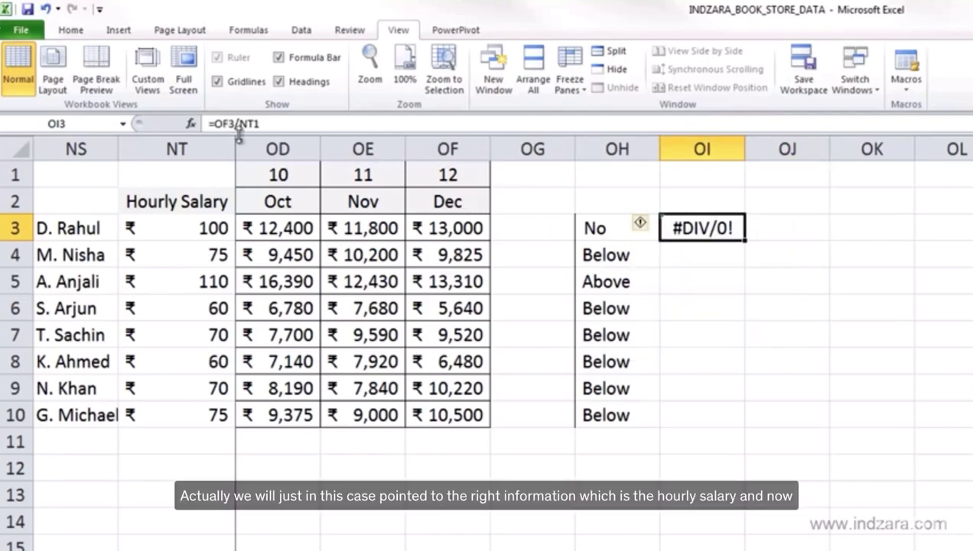
# Step: Correct OI3's formula to divide by the hourly salary in NT3, making it =OF3/NT3
pyautogui.click(267, 123)
pyautogui.moveTo(267, 123); pyautogui.dragTo(243, 123)
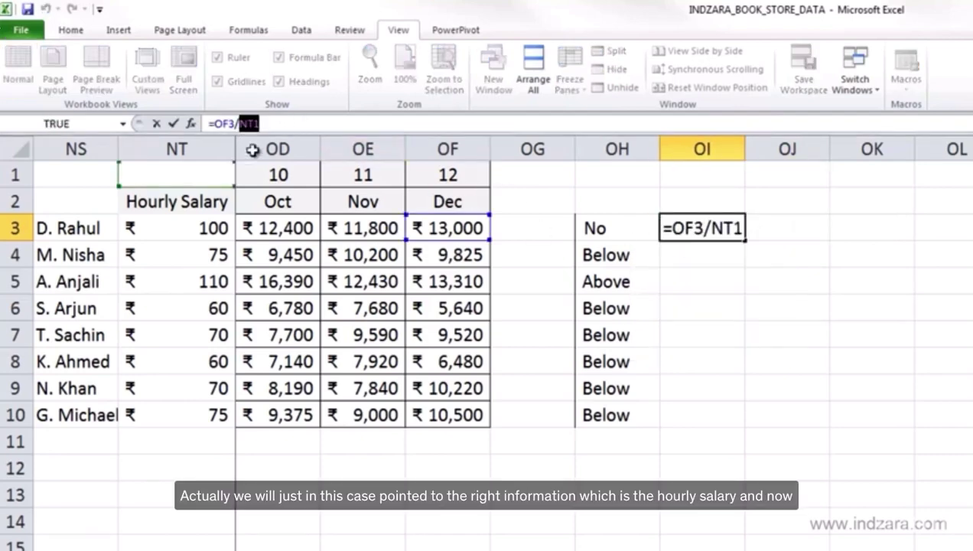
pyautogui.press('BackSpace')
pyautogui.click(208, 222)
pyautogui.press('Return')
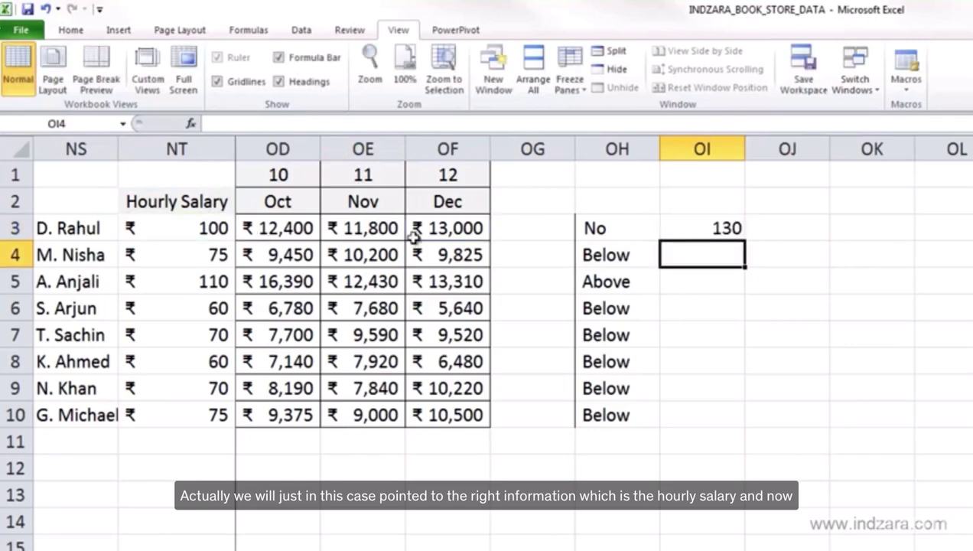
pyautogui.click(667, 229)
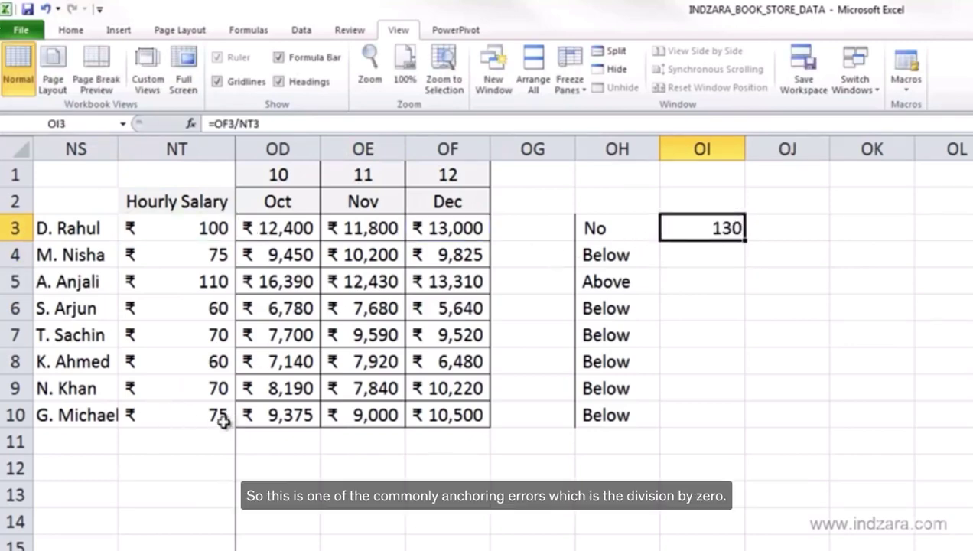
pyautogui.click(30, 548)
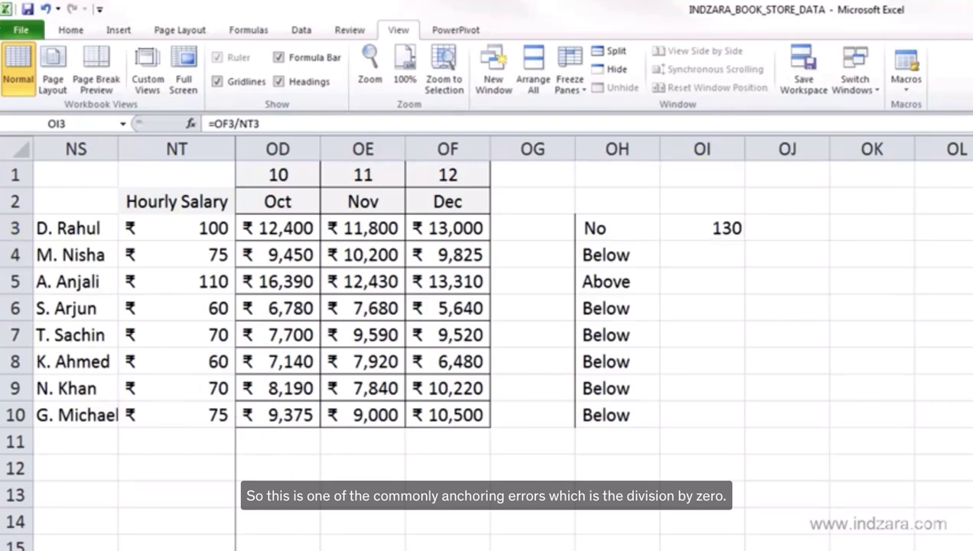
pyautogui.click(740, 362)
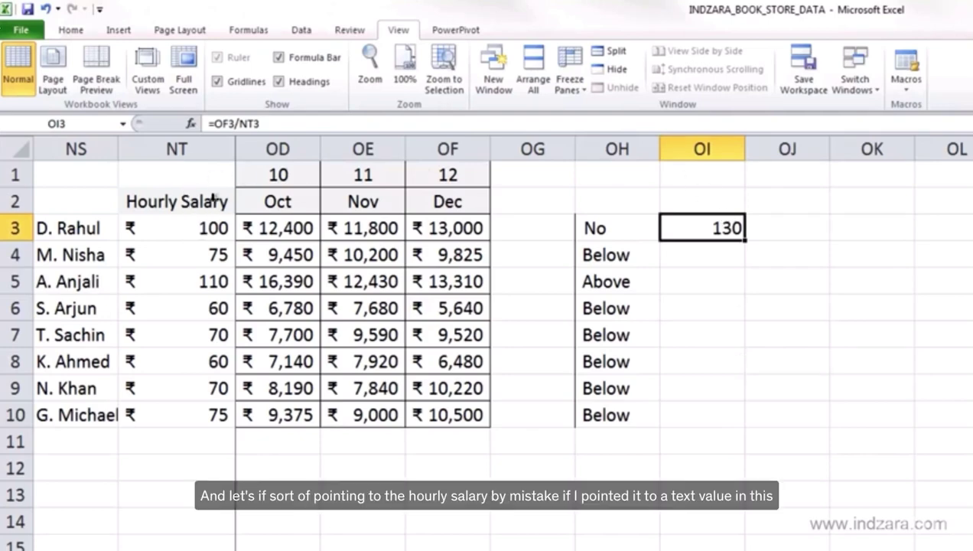
# Step: Replace the divisor in OI3's formula with the employee name cell NS3, making it =OF3/NS3
pyautogui.click(241, 120)
pyautogui.press('Delete')
pyautogui.press('Delete')
pyautogui.press('Delete')
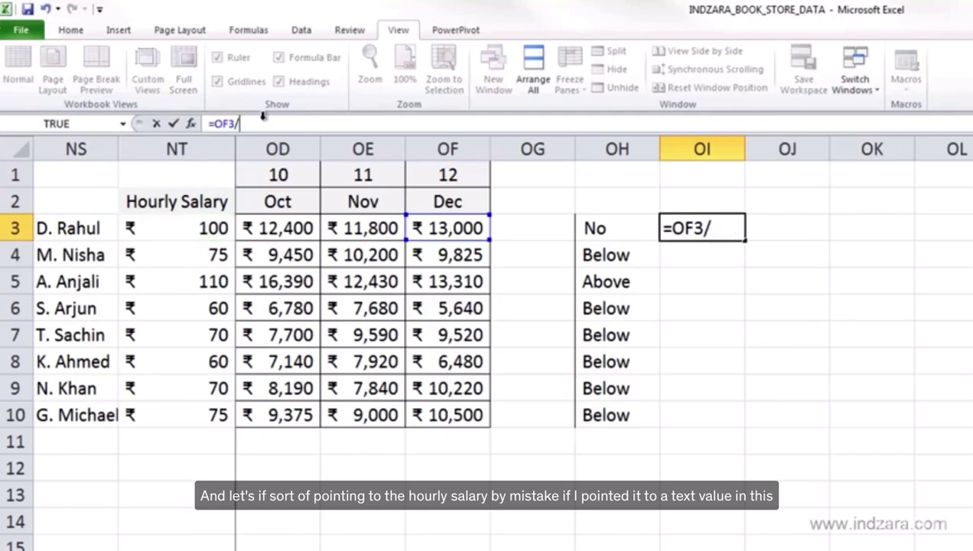
pyautogui.click(92, 227)
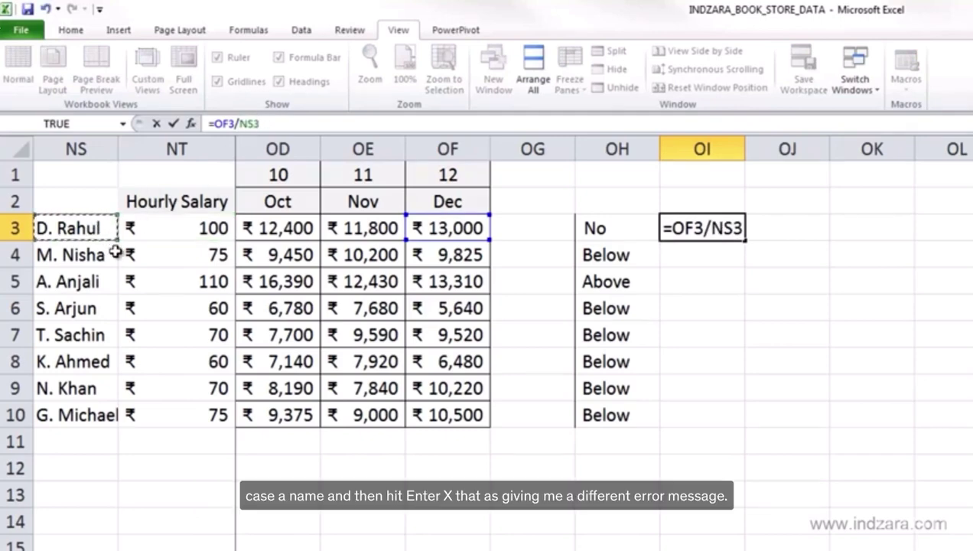
pyautogui.press('Return')
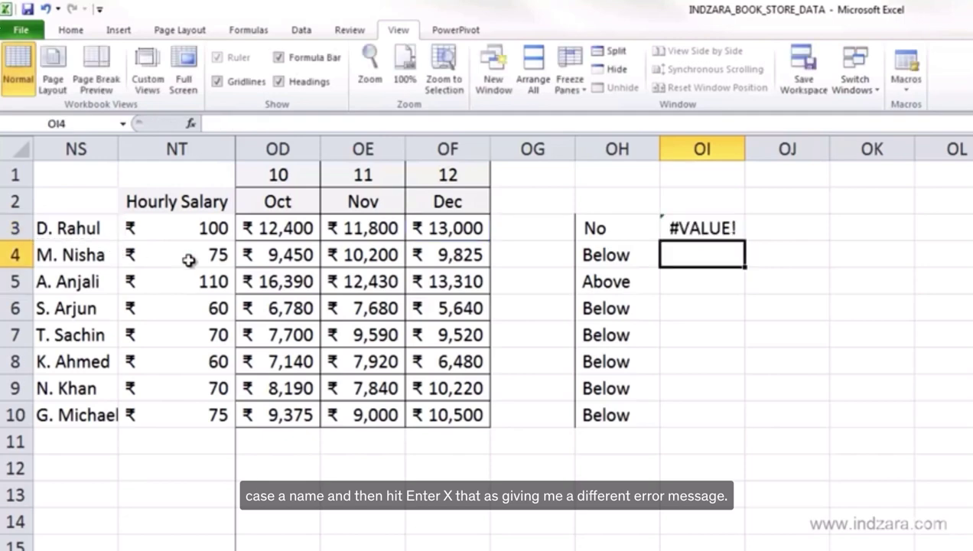
# Step: Read the error explanation for cell OI3 and check which cells its formula references
pyautogui.click(683, 230)
pyautogui.moveTo(640, 225)
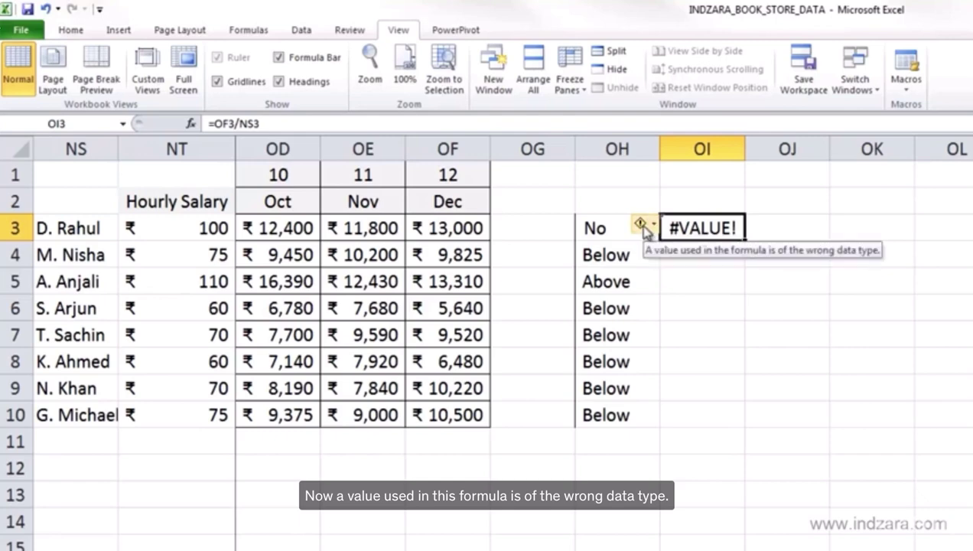
pyautogui.click(709, 298)
pyautogui.click(702, 223)
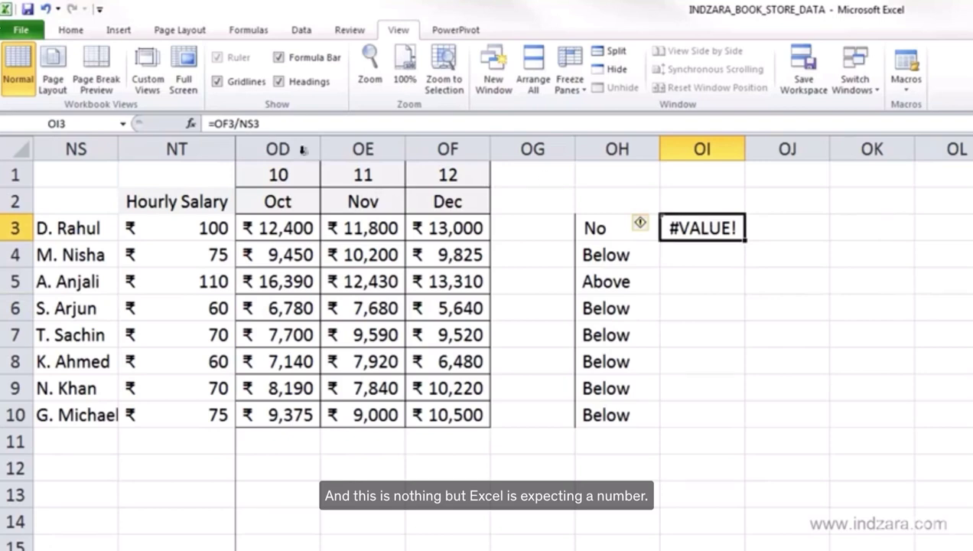
pyautogui.click(242, 124)
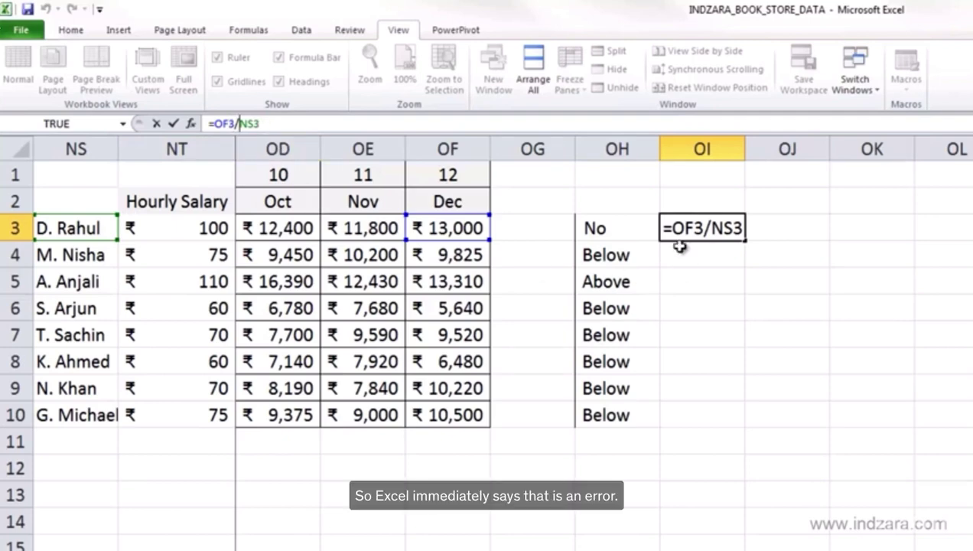
pyautogui.hotkey('ctrl', 'Return')
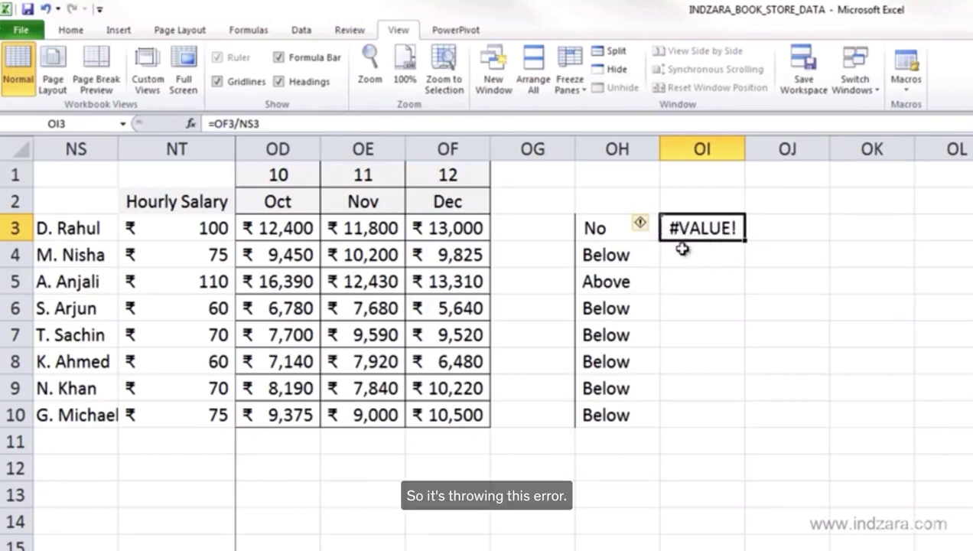
# Step: Remove the double quotes around the employee name in cell OH3's IF formula and check the error explanation
pyautogui.click(591, 228)
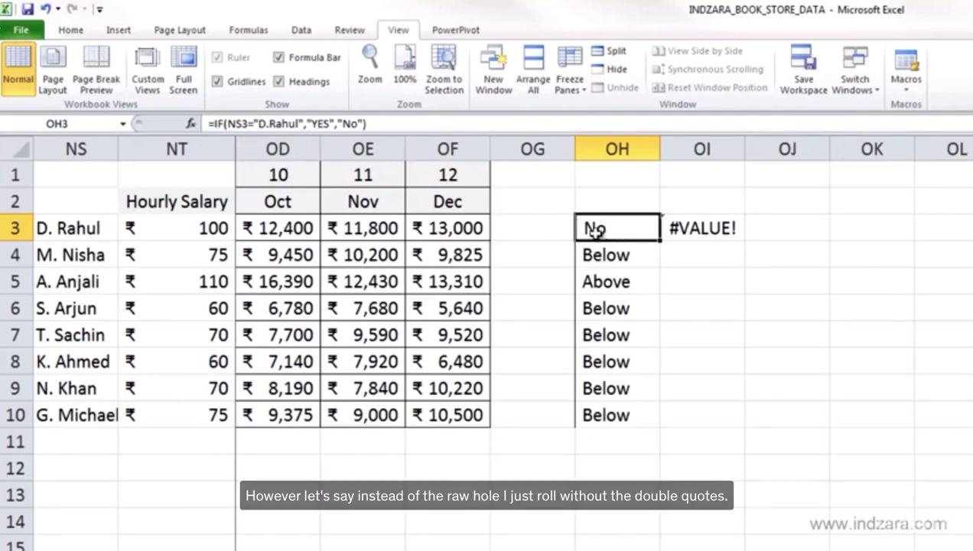
pyautogui.click(258, 123)
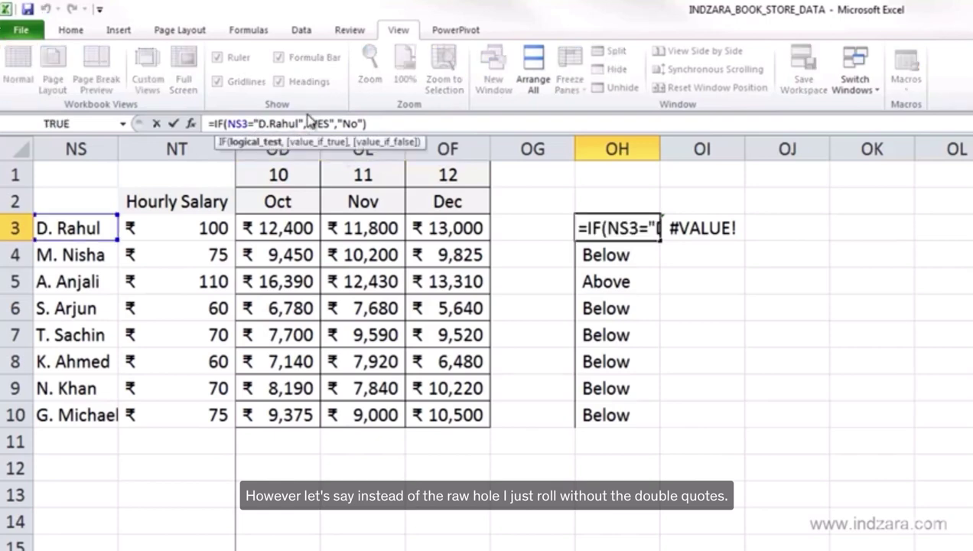
pyautogui.press('BackSpace')
pyautogui.press('Right')
pyautogui.press('Right')
pyautogui.press('Right')
pyautogui.press('Right')
pyautogui.press('Right')
pyautogui.press('Right')
pyautogui.press('Right')
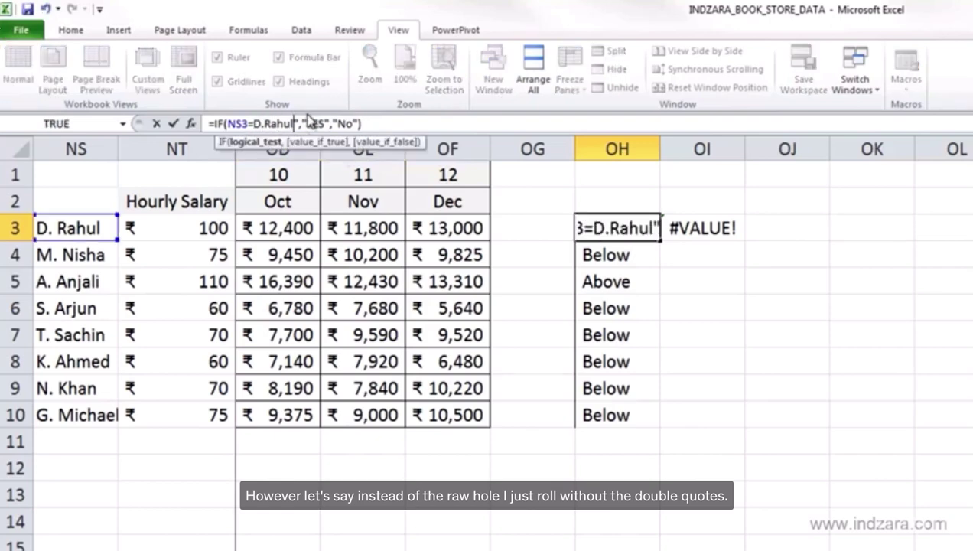
pyautogui.press('Delete')
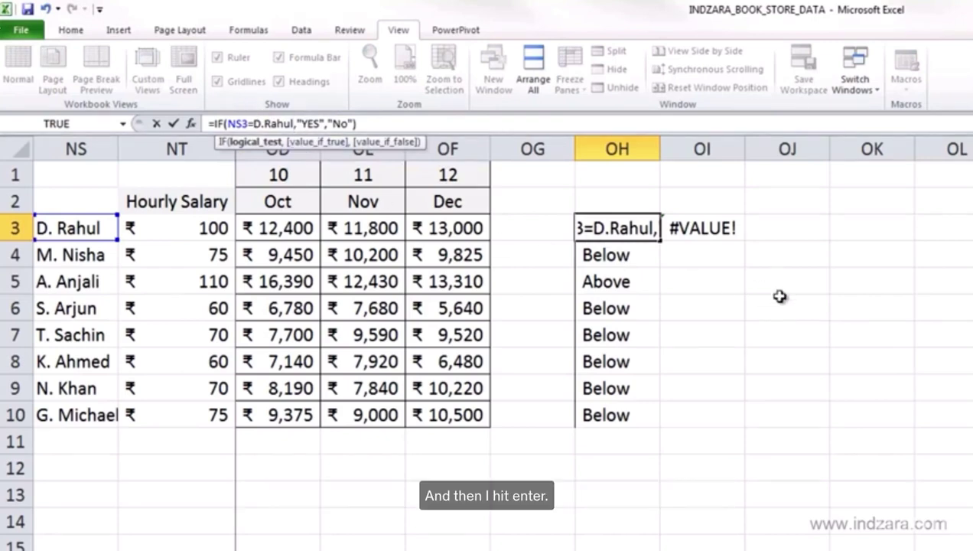
pyautogui.press('Return')
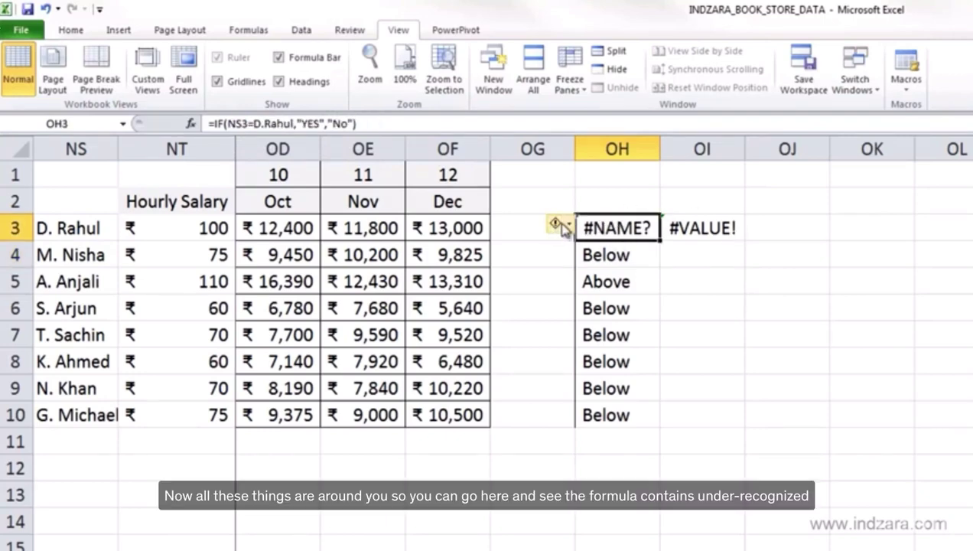
pyautogui.moveTo(567, 228)
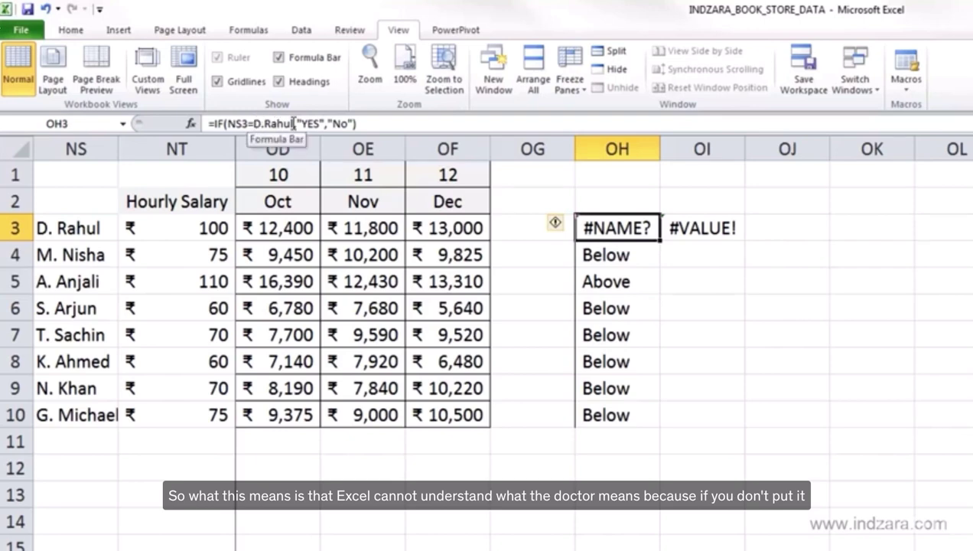
# Step: Put the employee name in OH3's IF formula back in double quotes, and undo that change
pyautogui.click(256, 123)
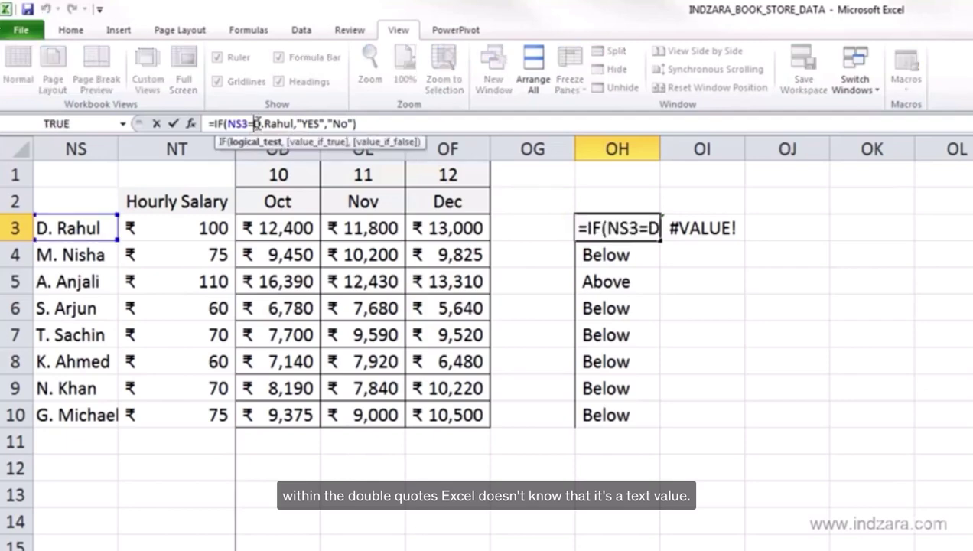
pyautogui.write('"')
pyautogui.press('Right')
pyautogui.press('Right')
pyautogui.press('Right')
pyautogui.press('Right')
pyautogui.press('Right')
pyautogui.press('Right')
pyautogui.press('Right')
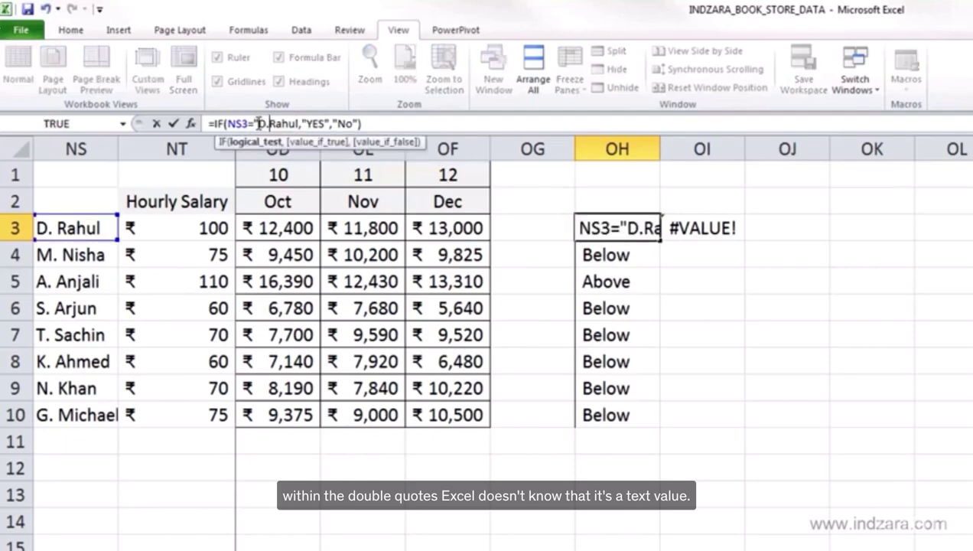
pyautogui.write('"')
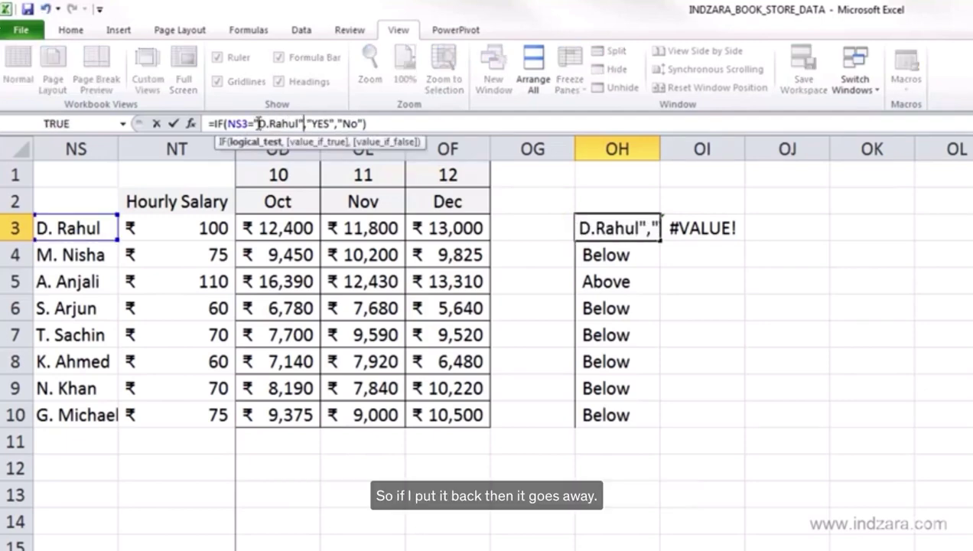
pyautogui.press('Return')
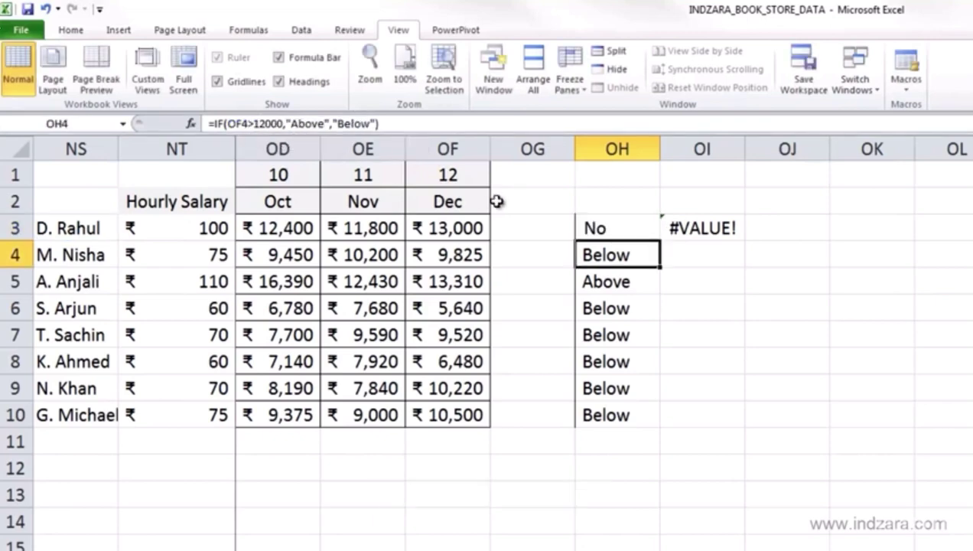
pyautogui.hotkey('ctrl', 'z')
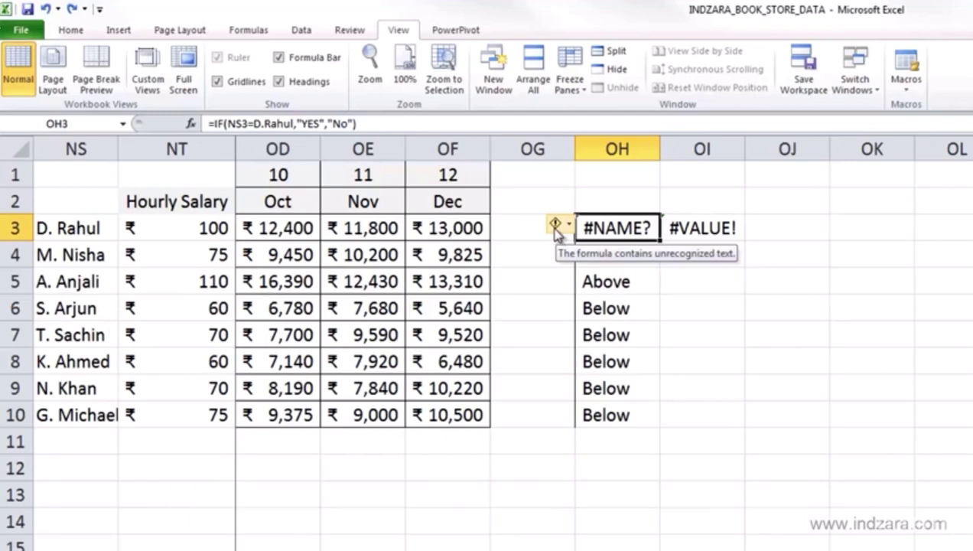
# Step: Enter a VLOOKUP in OI4 for an employee's first name in quotes, using range NS3:NT10, column index 2 and FALSE
pyautogui.press('Right')
pyautogui.press('Right')
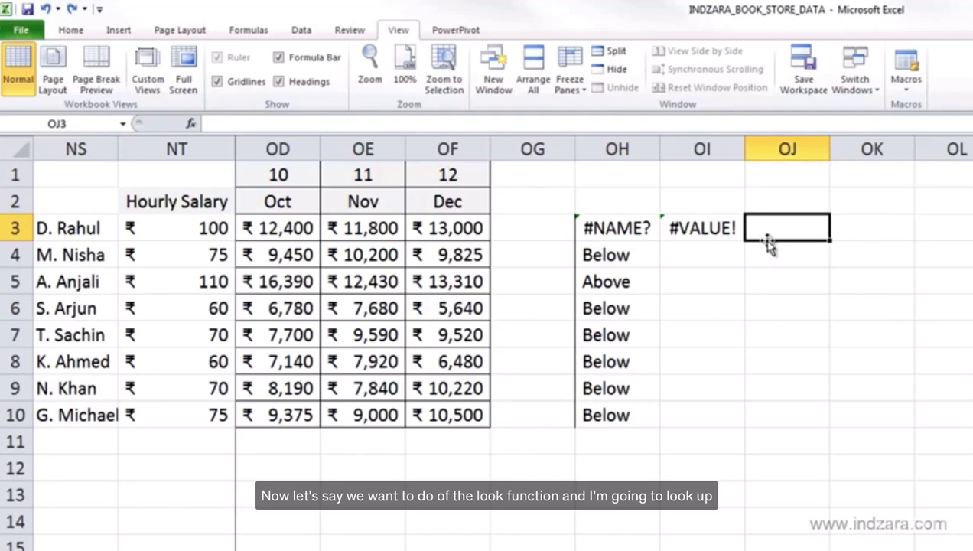
pyautogui.click(714, 260)
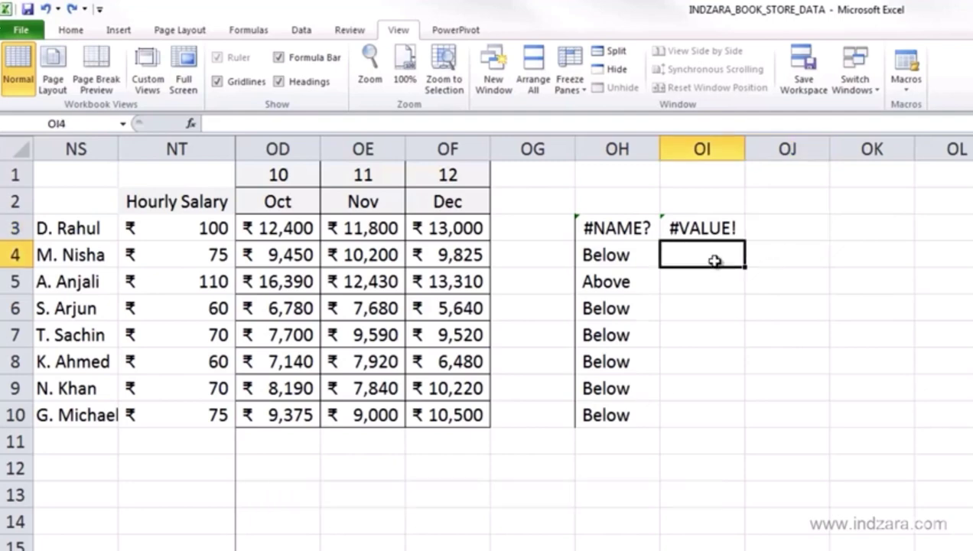
pyautogui.write('=vlookup')
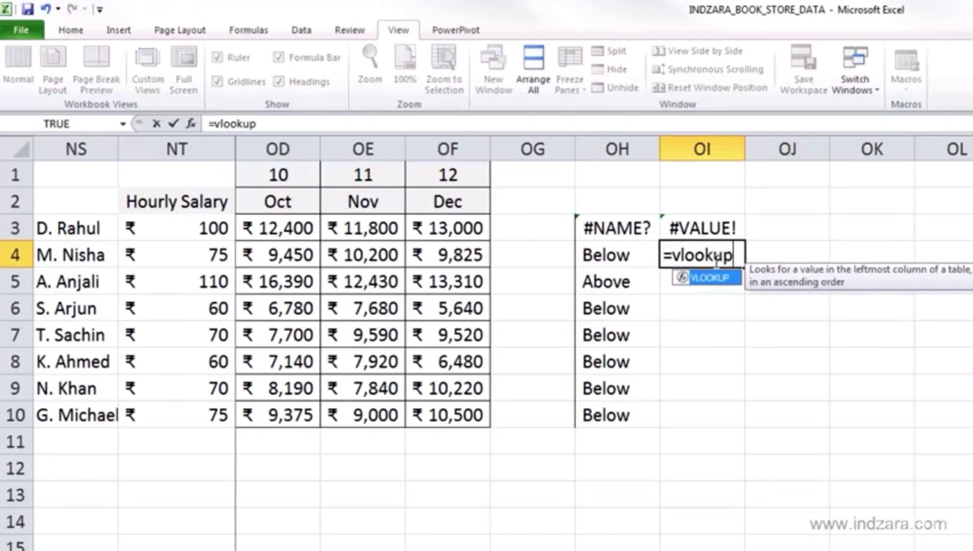
pyautogui.write('(')
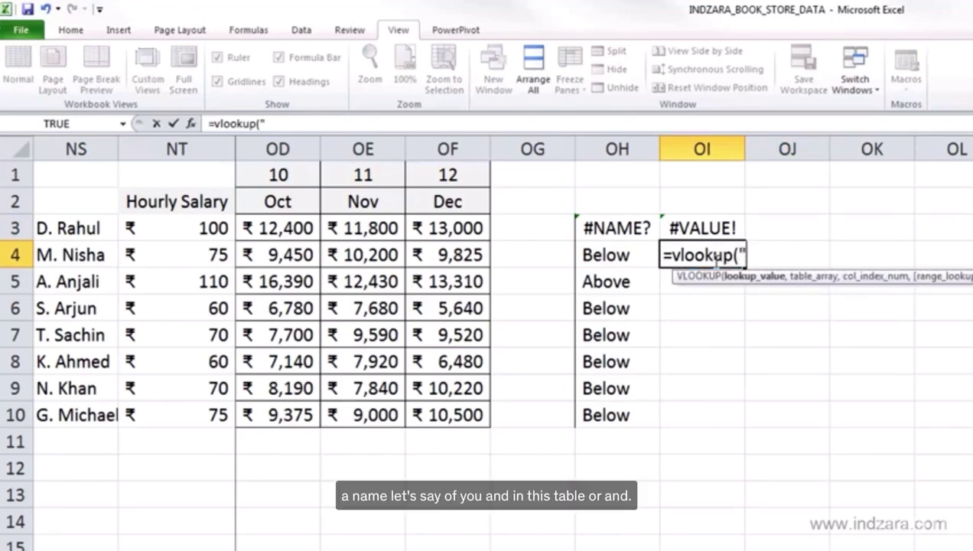
pyautogui.write('"Arjun",')
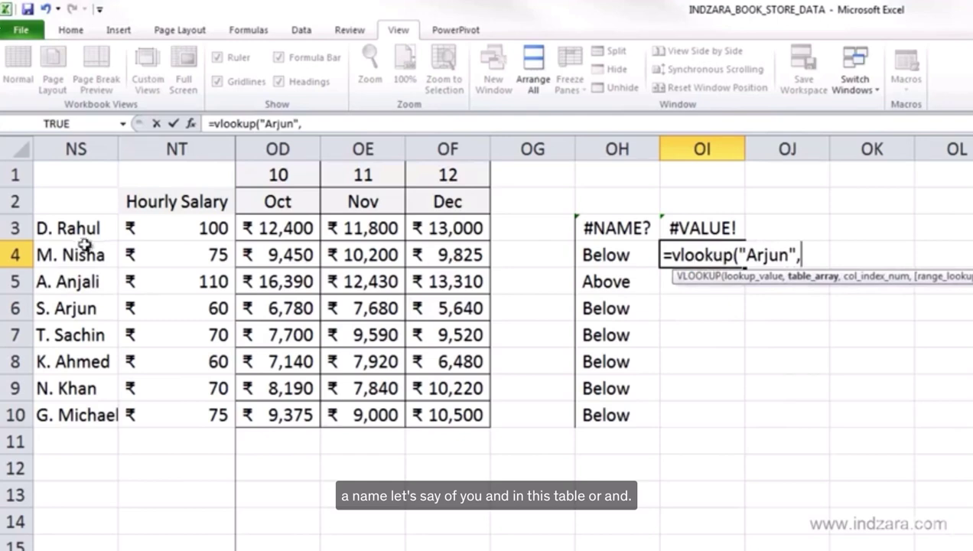
pyautogui.moveTo(80, 225); pyautogui.dragTo(164, 410)
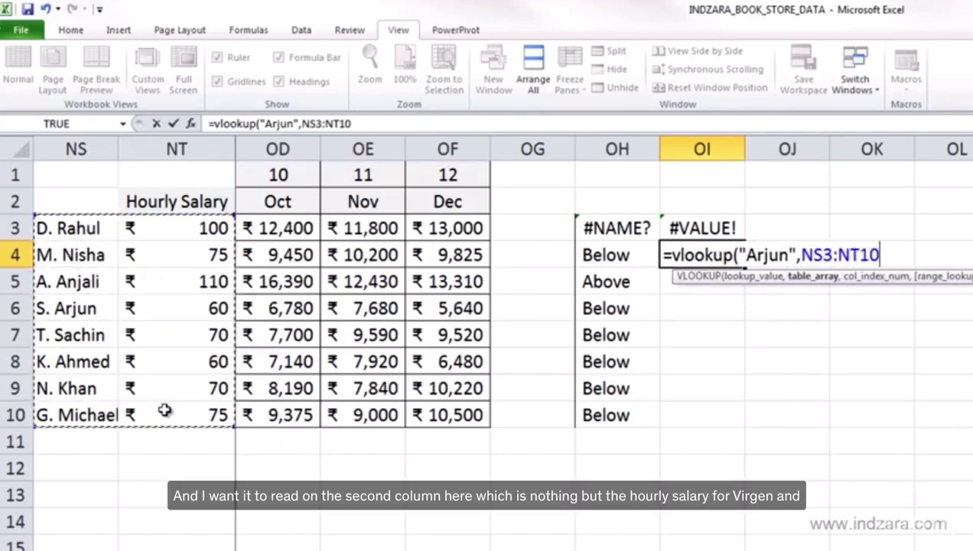
pyautogui.write(',2')
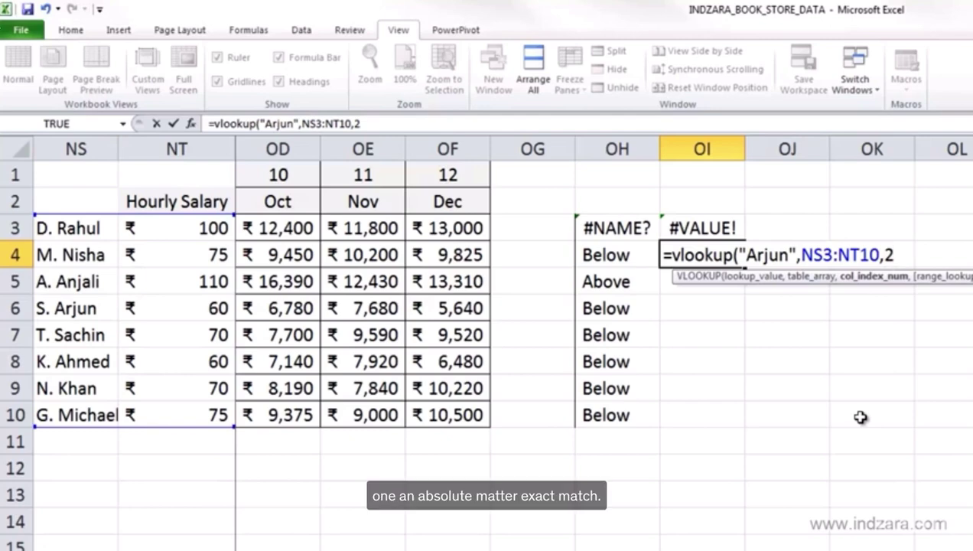
pyautogui.write(',FALSE')
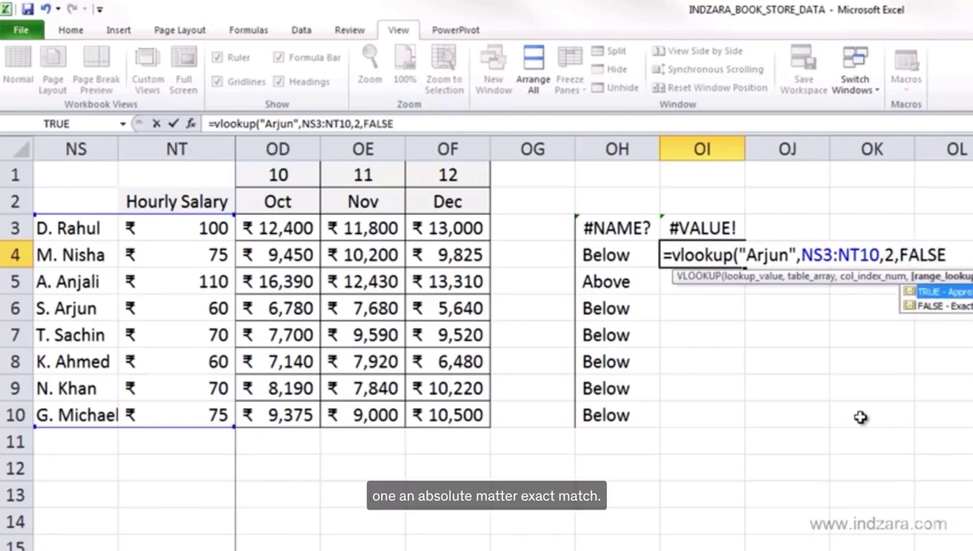
pyautogui.write(')')
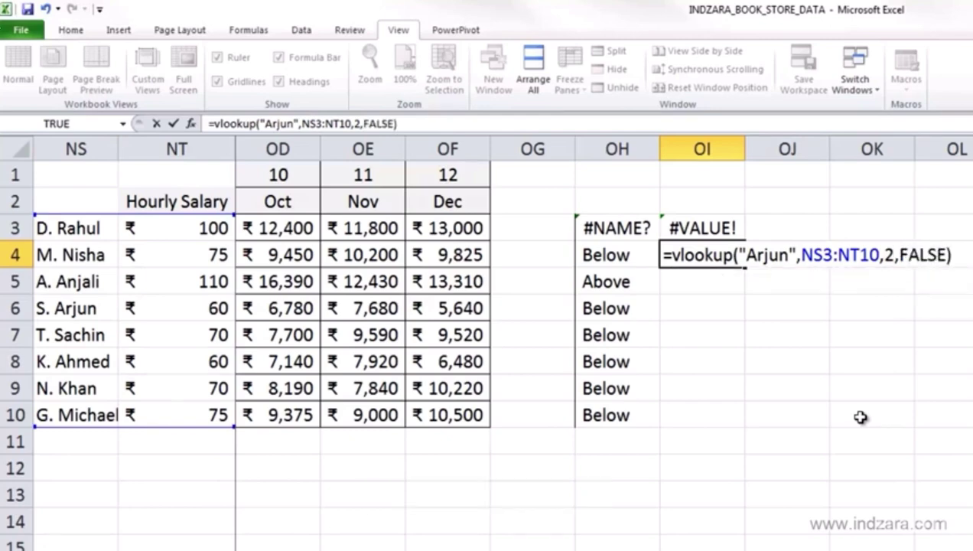
pyautogui.press('Return')
# Step: Check the error explanation for OI4 and compare its lookup value with the names in column NS
pyautogui.click(719, 251)
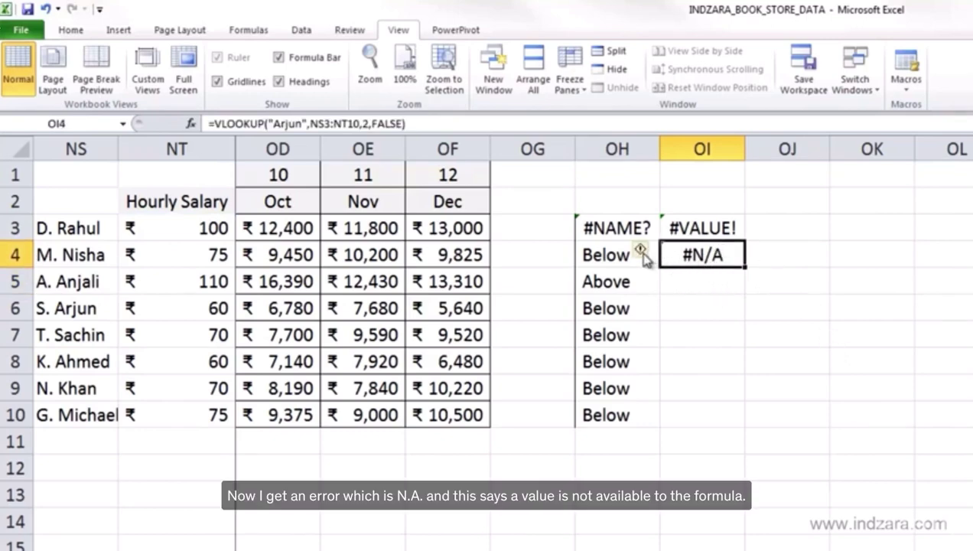
pyautogui.moveTo(645, 260)
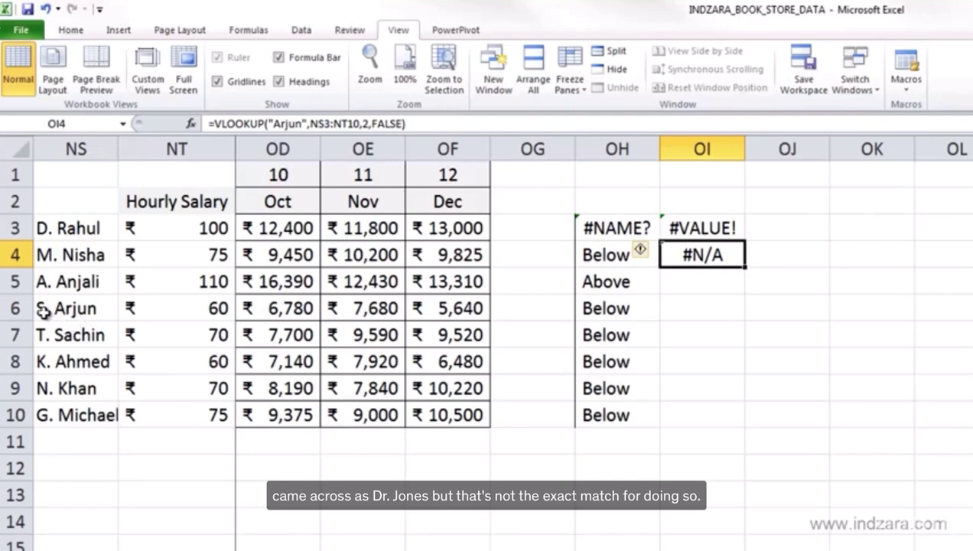
pyautogui.click(302, 125)
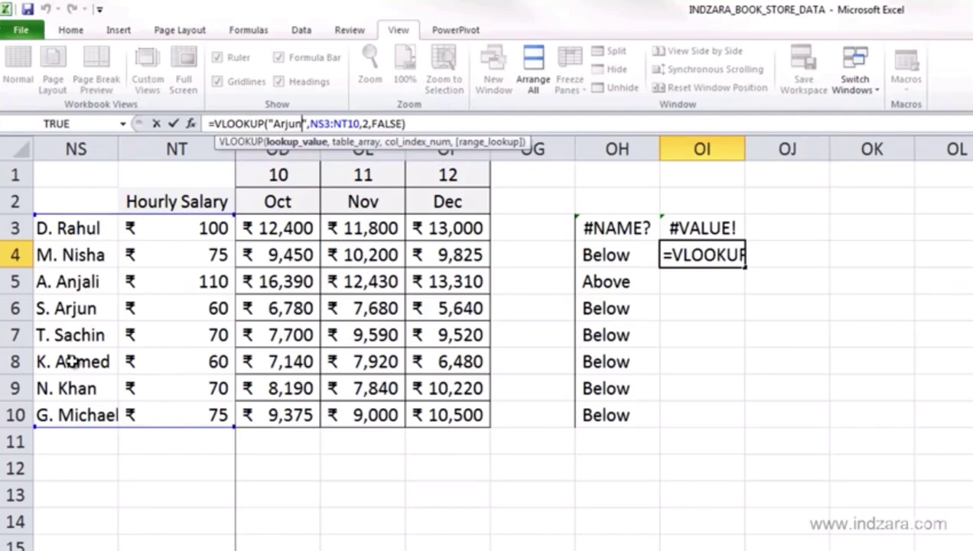
pyautogui.hotkey('ctrl', 'Return')
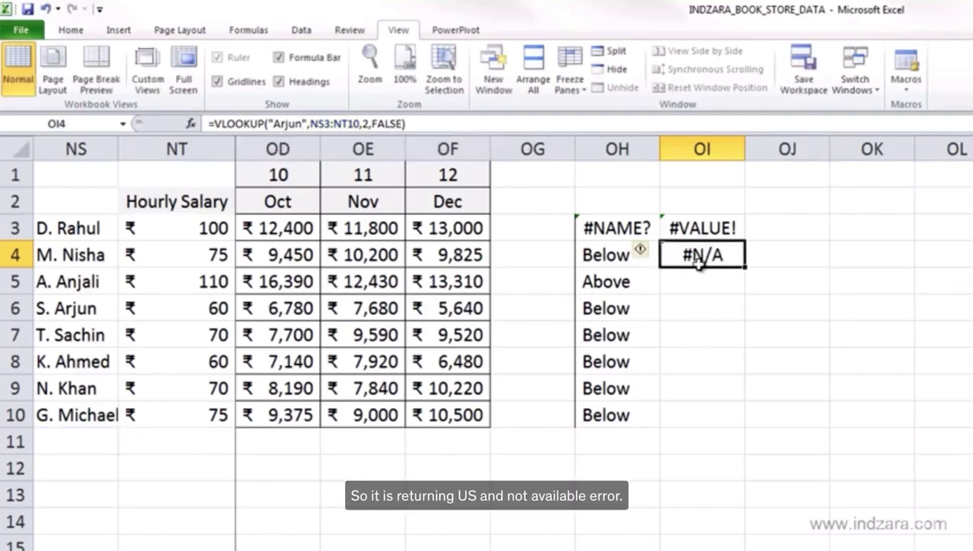
pyautogui.click(642, 251)
pyautogui.click(798, 246)
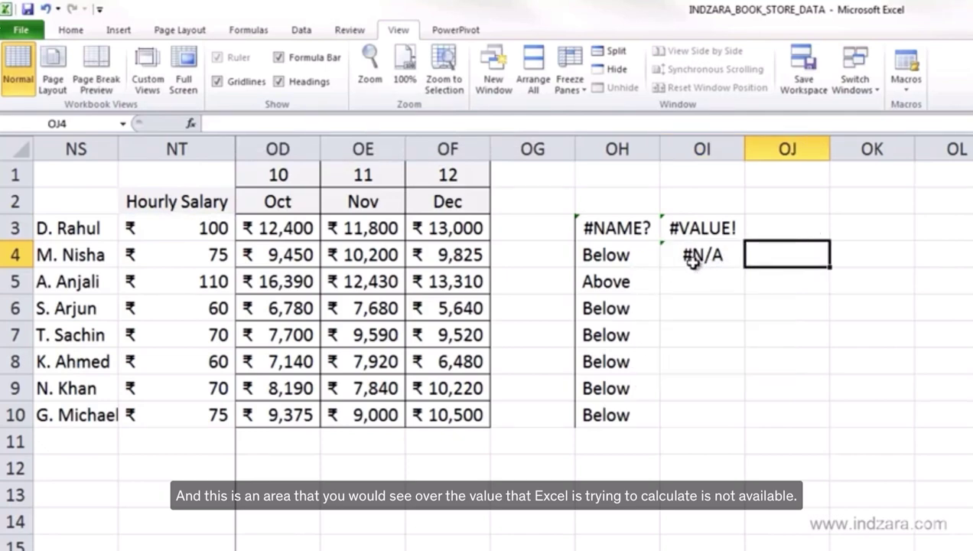
pyautogui.click(698, 257)
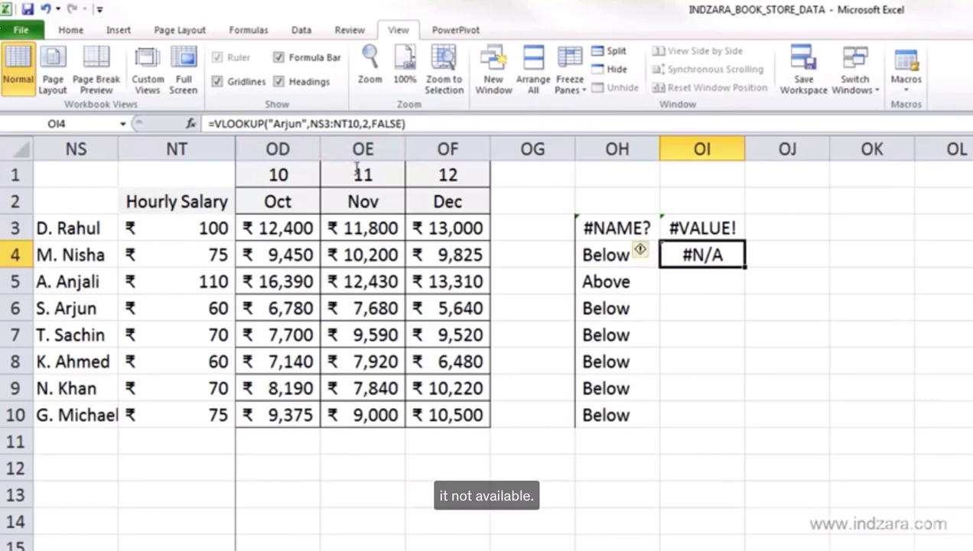
# Step: Change the lookup value in OI4's VLOOKUP to the employee's name with initial as written in NS6, and undo the correction
pyautogui.click(274, 123)
pyautogui.write('Q')
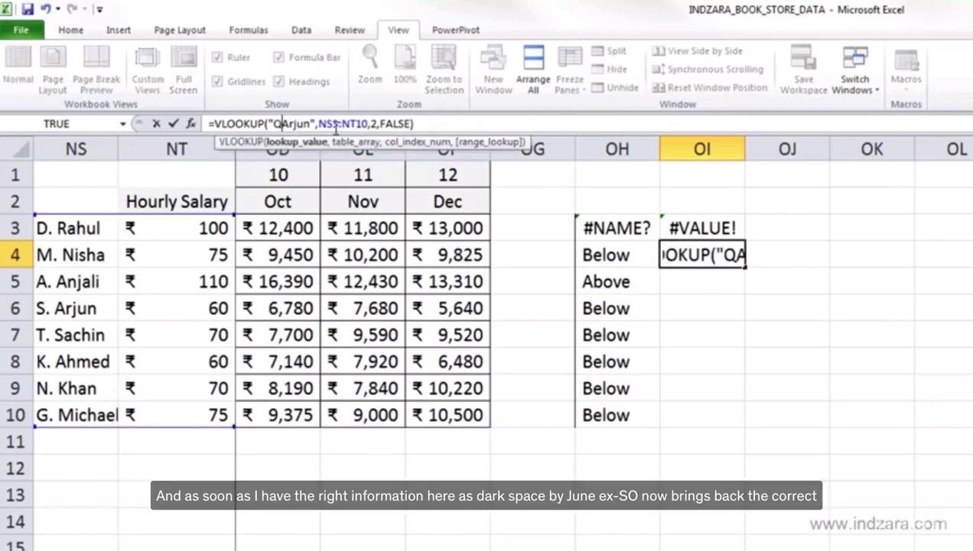
pyautogui.press('BackSpace')
pyautogui.write('S')
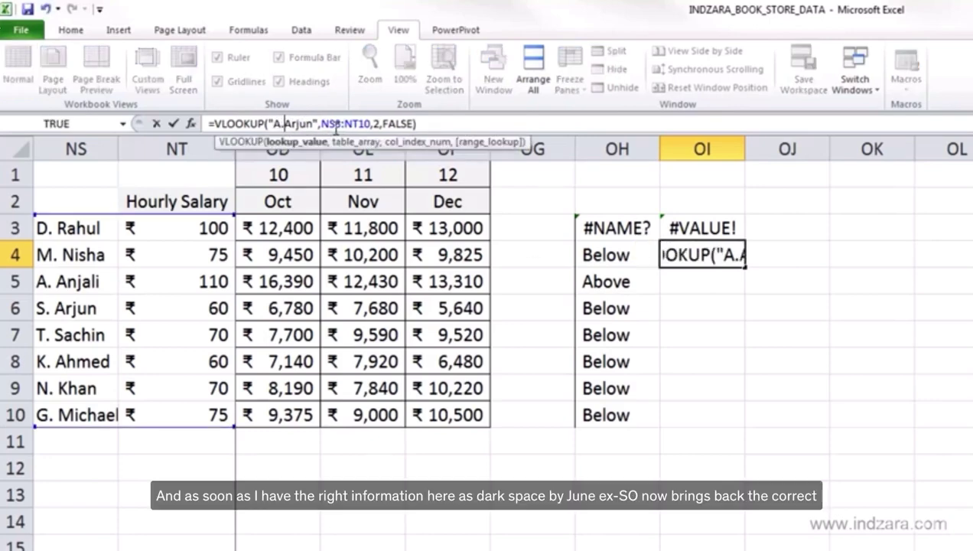
pyautogui.write('.')
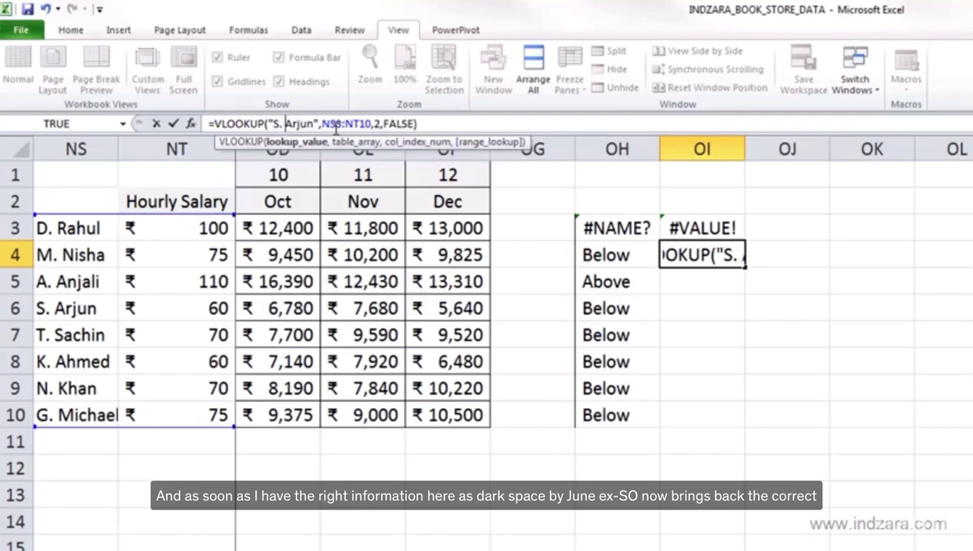
pyautogui.press('Return')
pyautogui.press('Up')
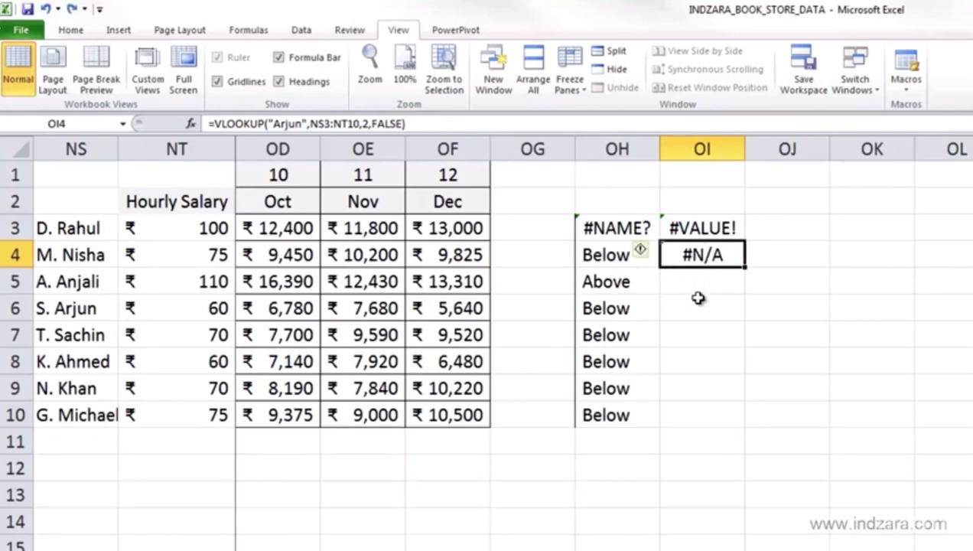
# Step: Enter =OF3/OG2 in OH2 to divide the December salary by an empty cell, and select the result
pyautogui.click(624, 209)
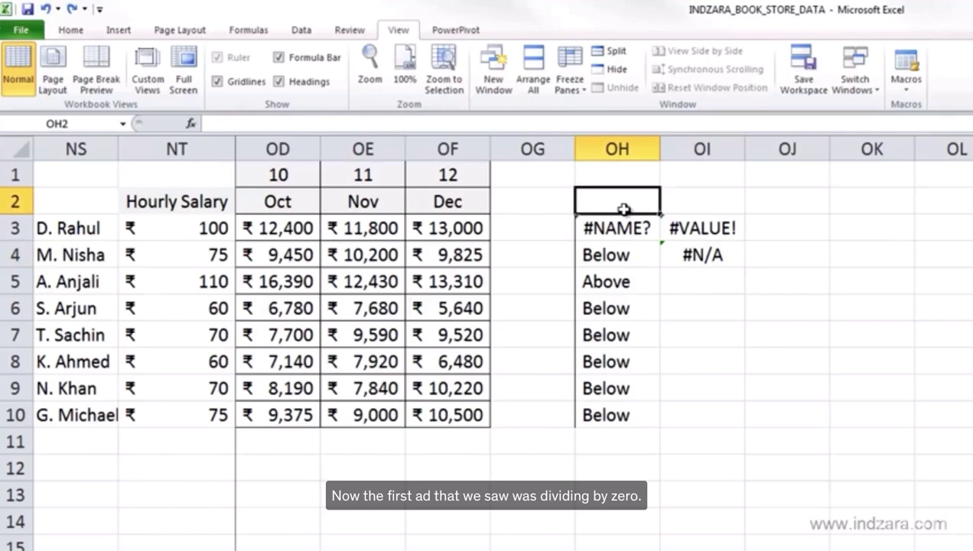
pyautogui.write('=')
pyautogui.click(473, 229)
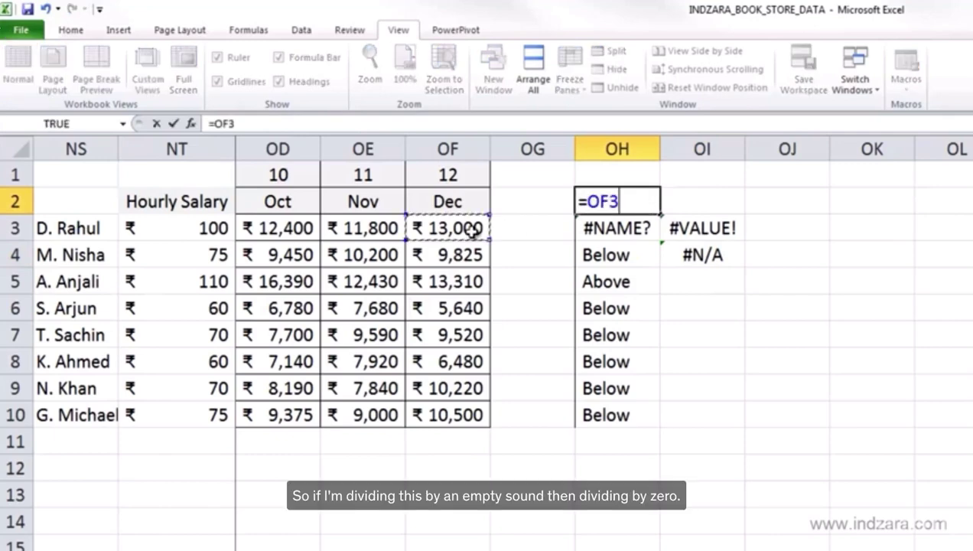
pyautogui.write('/')
pyautogui.click(512, 203)
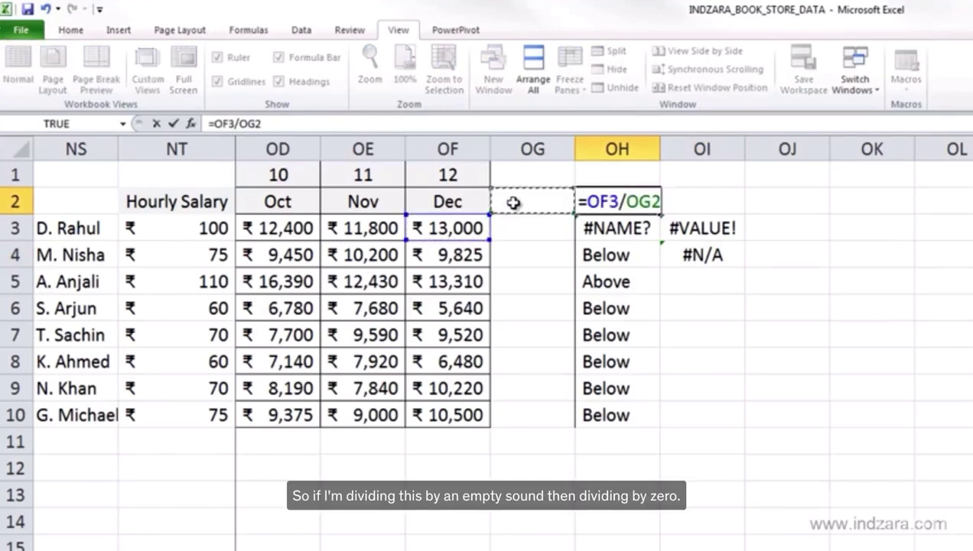
pyautogui.press('Return')
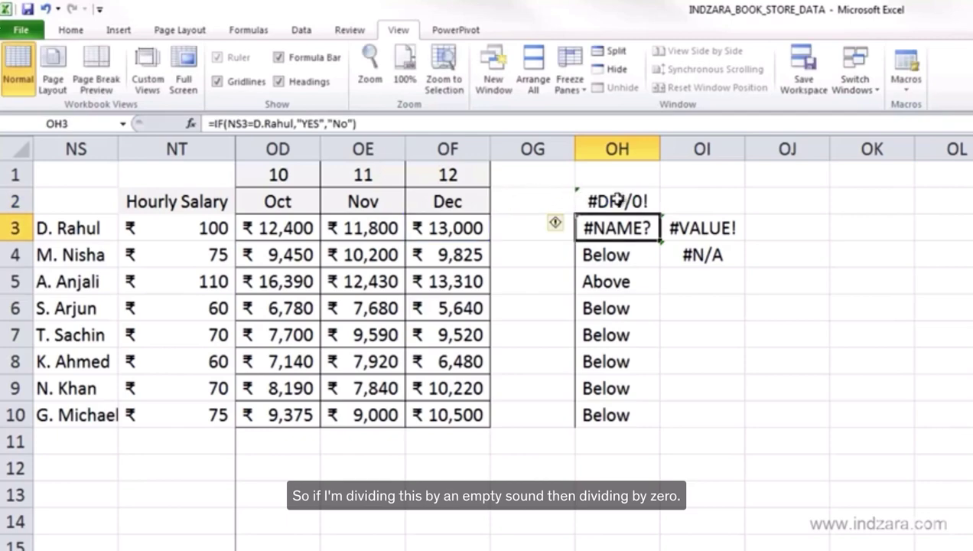
pyautogui.click(619, 197)
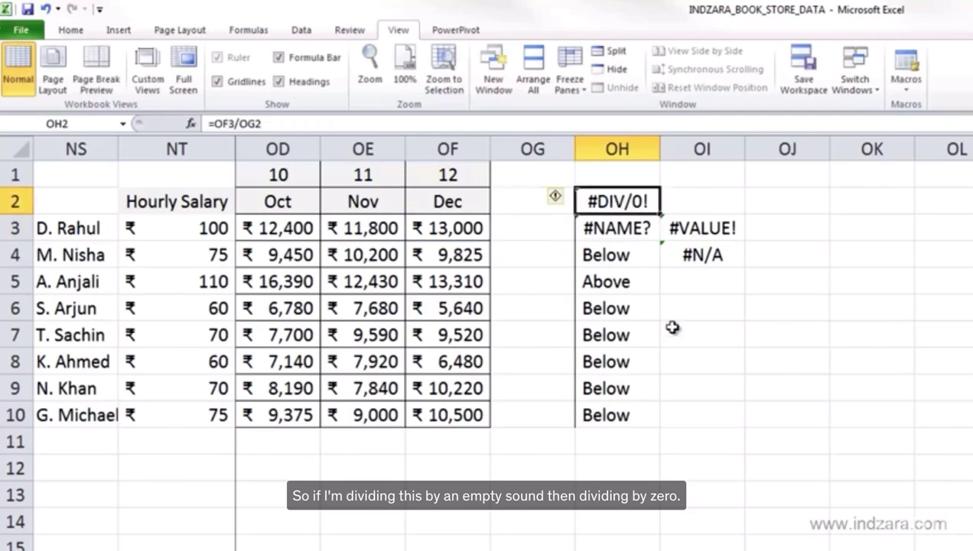
# Step: Enter the value 365 in cell OK2
pyautogui.click(724, 201)
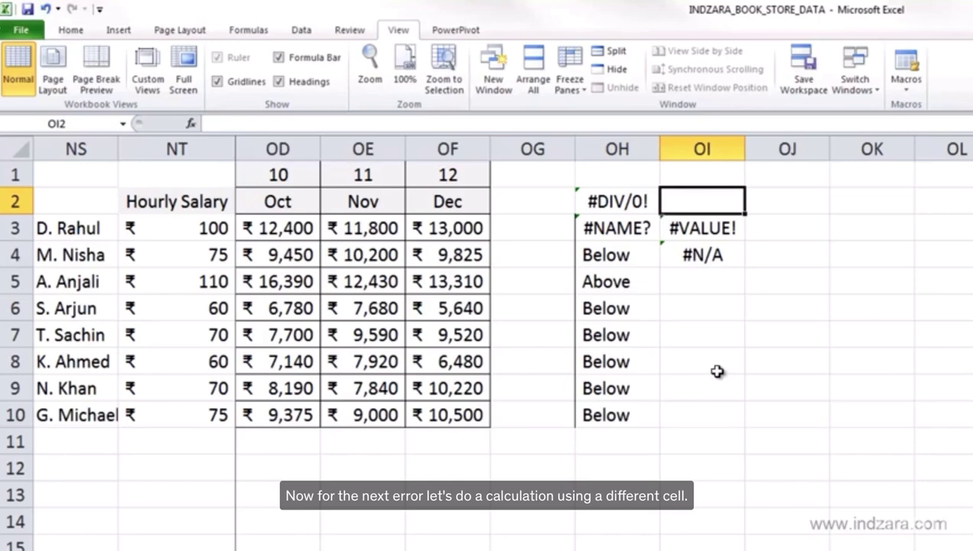
pyautogui.press('Right')
pyautogui.press('Right')
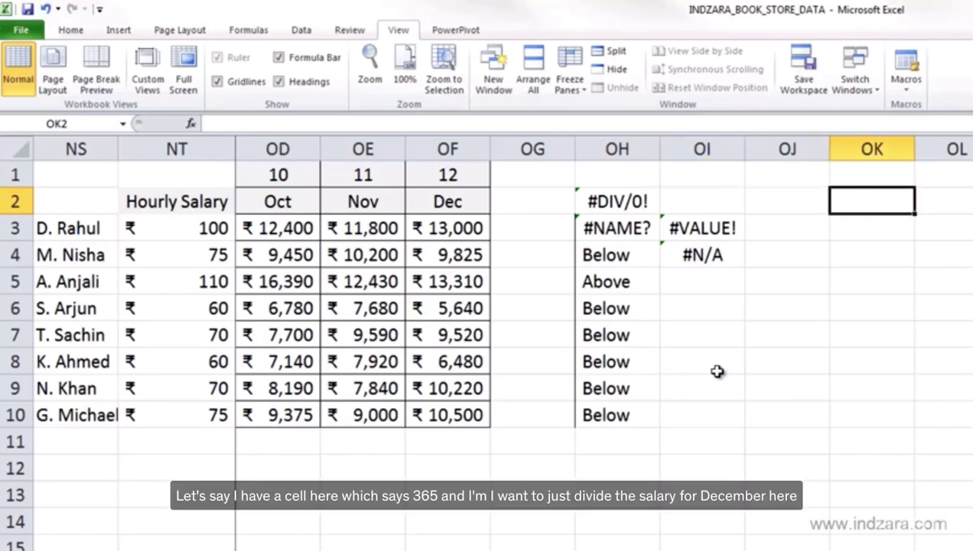
pyautogui.write('365')
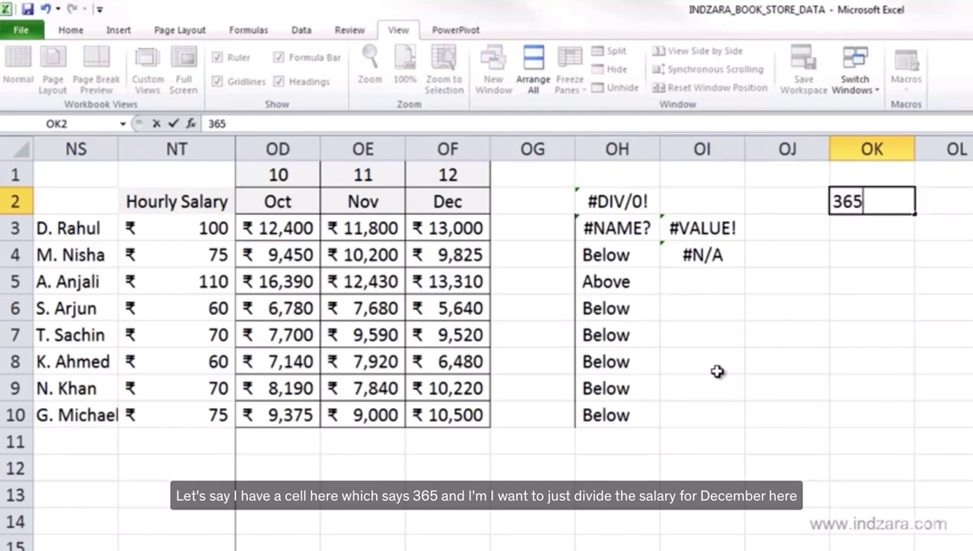
pyautogui.press('Return')
# Step: Enter =OF3/OK2 in OI2 to divide the first employee's December salary by the value in OK2, and select the result
pyautogui.press('Left')
pyautogui.press('Left')
pyautogui.press('Up')
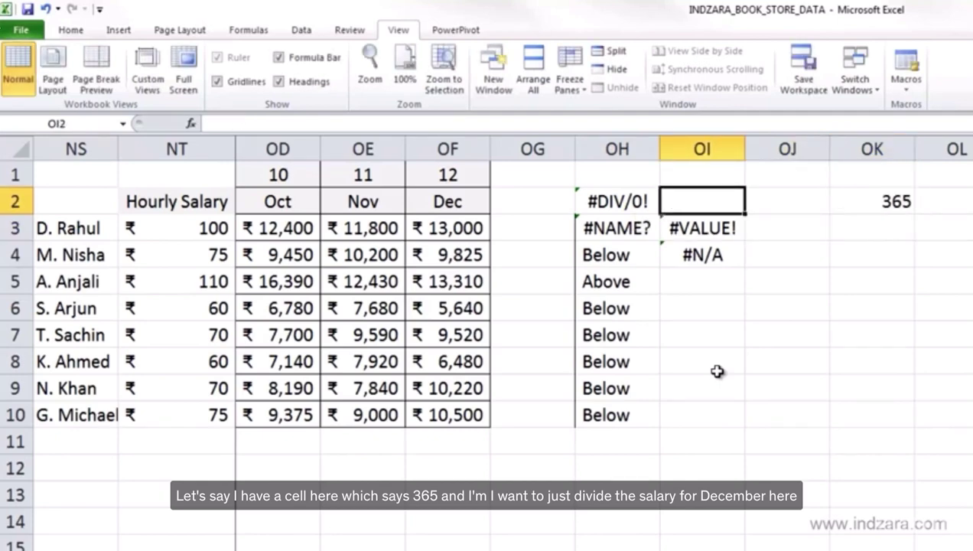
pyautogui.write('=')
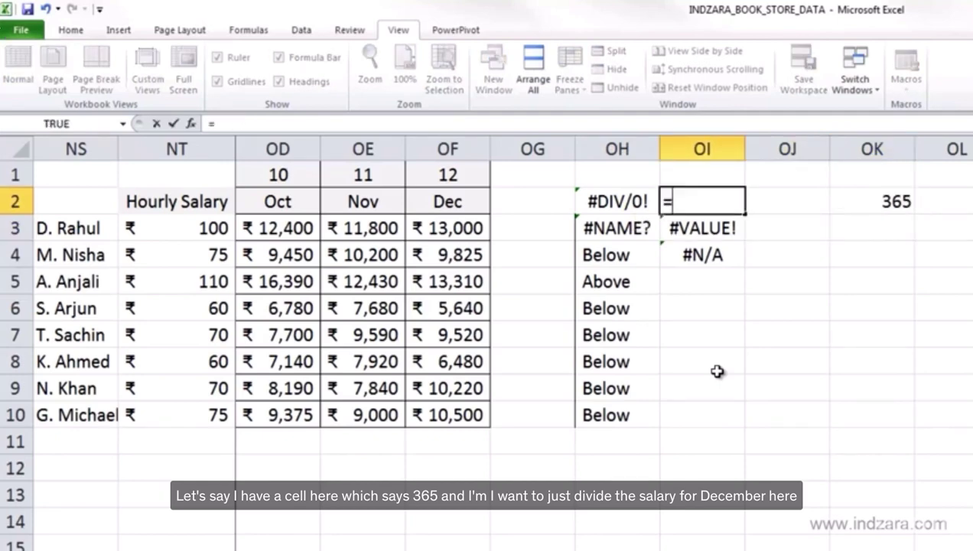
pyautogui.click(459, 228)
pyautogui.write('/')
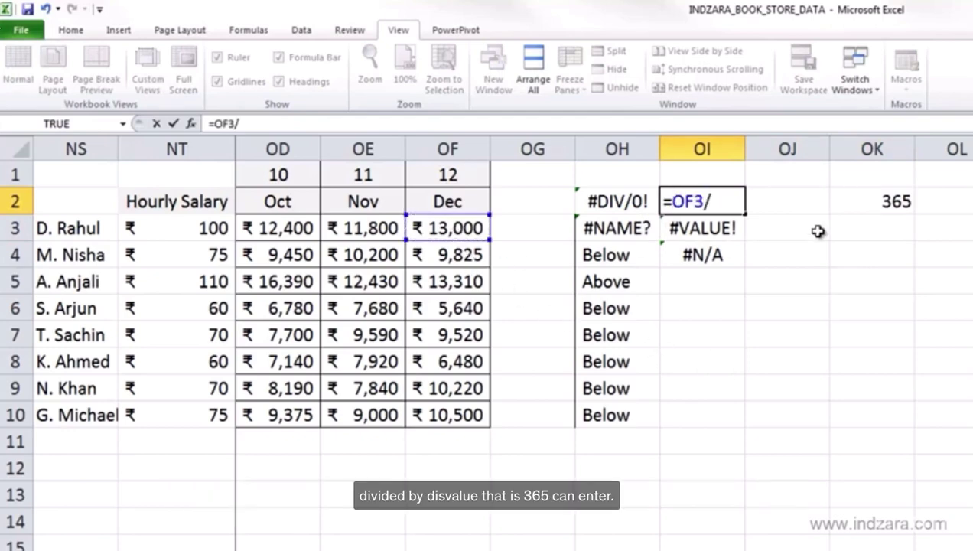
pyautogui.click(872, 208)
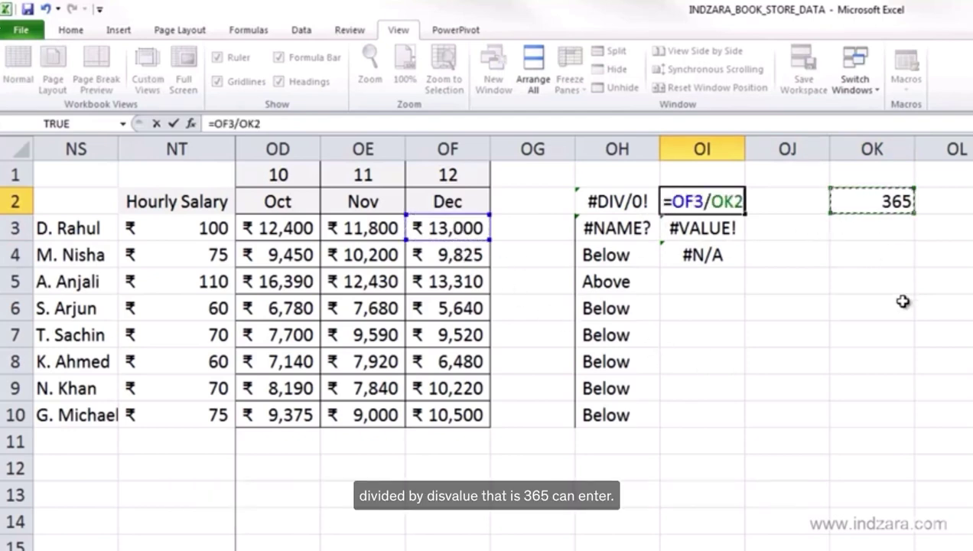
pyautogui.press('Return')
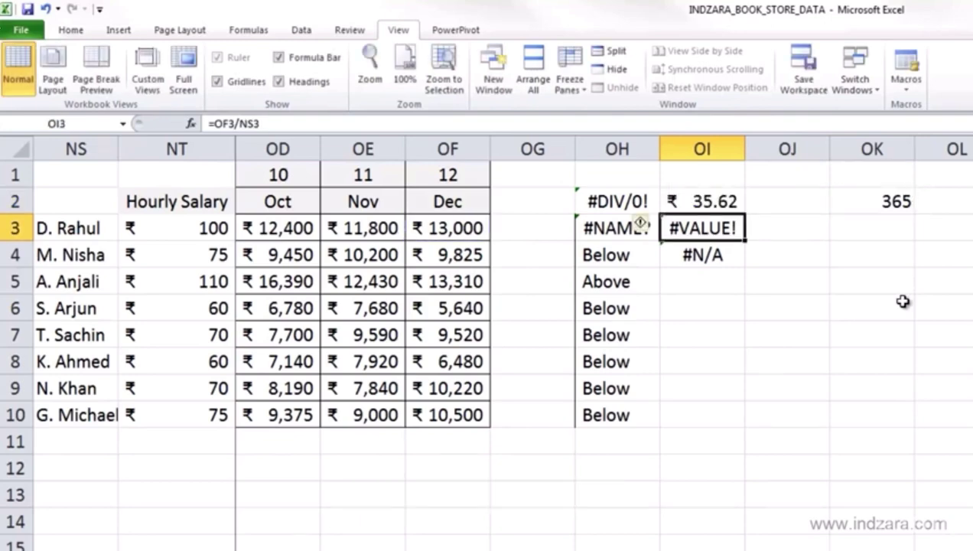
pyautogui.click(723, 201)
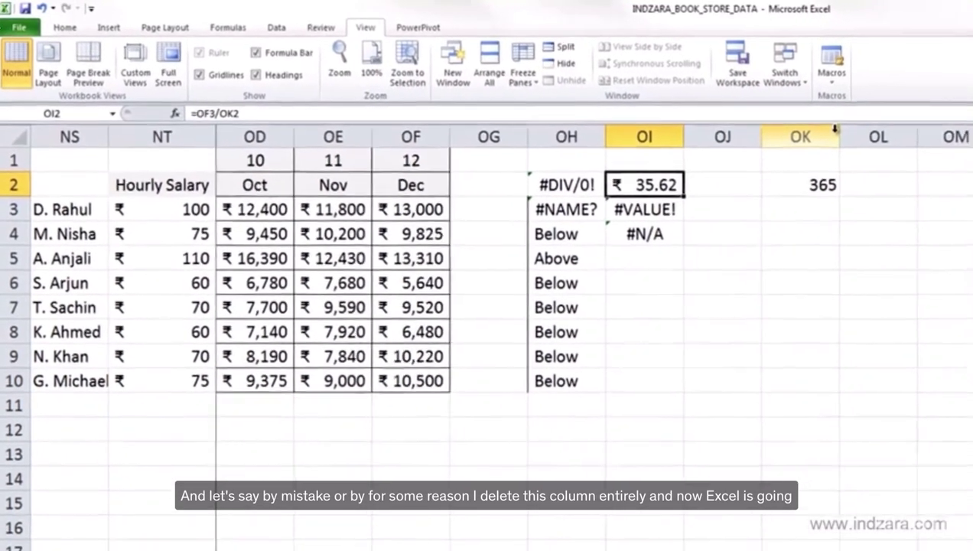
# Step: Delete the entire column OK and check the error explanation for OI2
pyautogui.click(899, 148)
pyautogui.rightClick(907, 149)
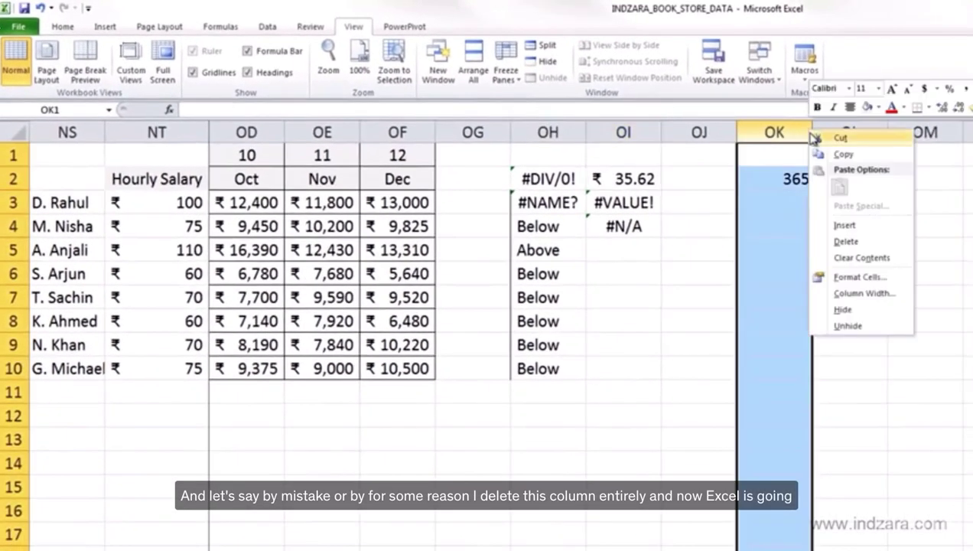
pyautogui.click(838, 243)
pyautogui.click(645, 178)
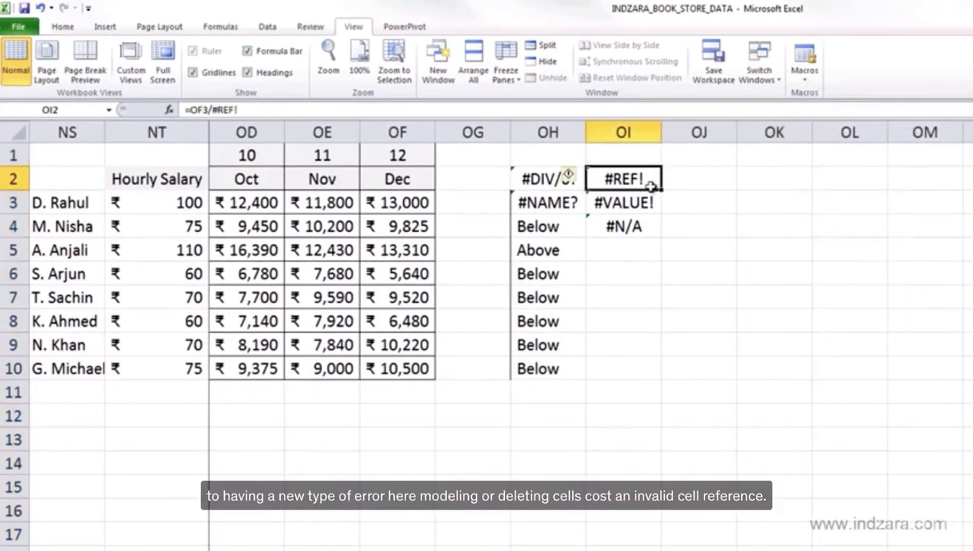
pyautogui.moveTo(573, 178)
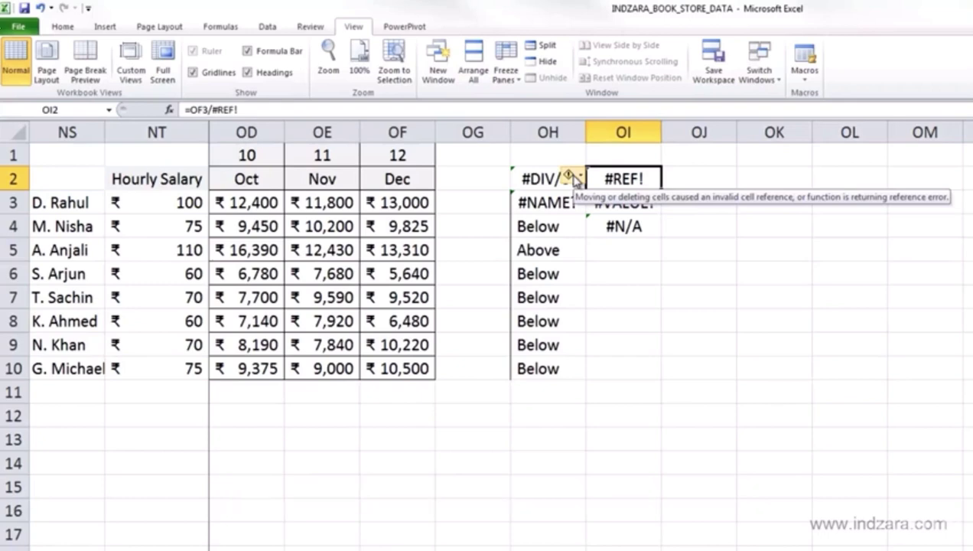
# Step: Replace the formula in OH4 with =DATE(2013,10,2)
pyautogui.click(545, 222)
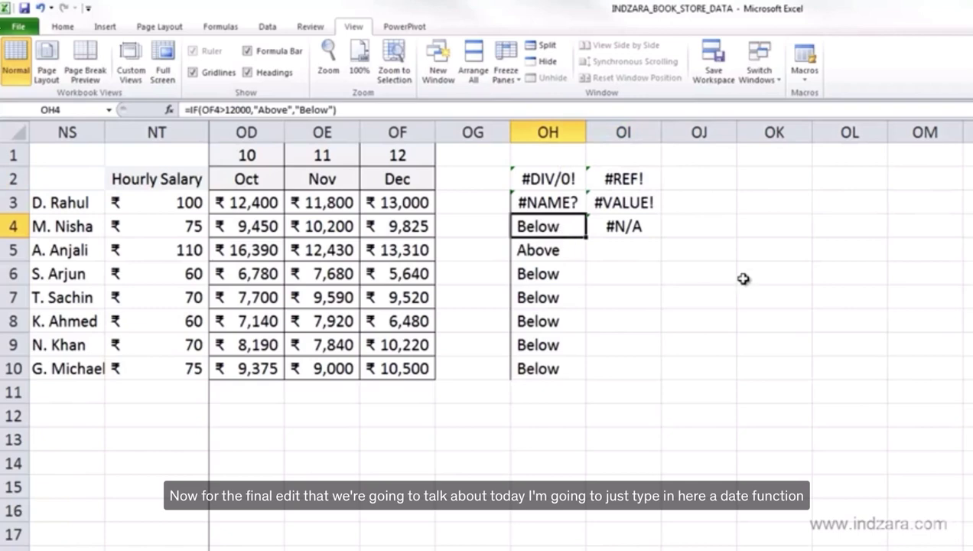
pyautogui.write('=DATE')
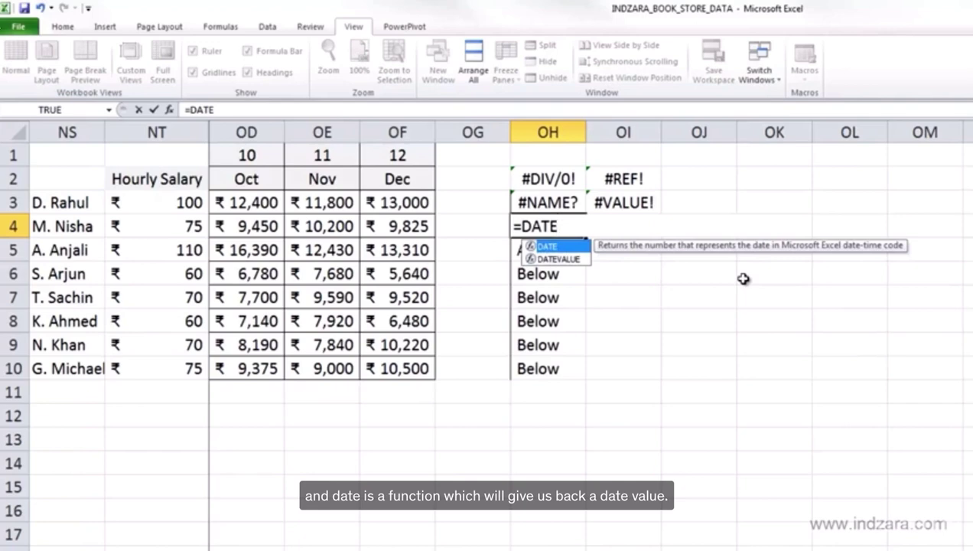
pyautogui.write('(')
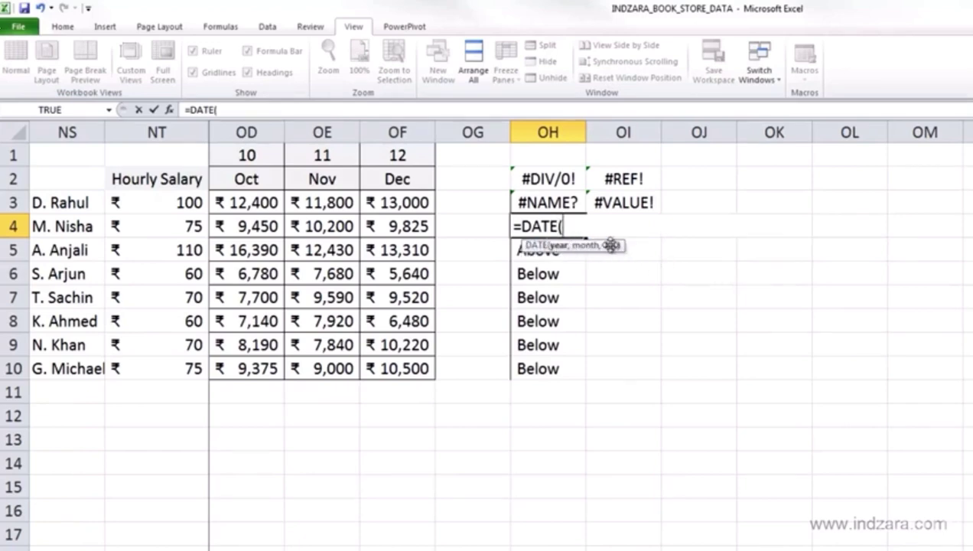
pyautogui.write('2013')
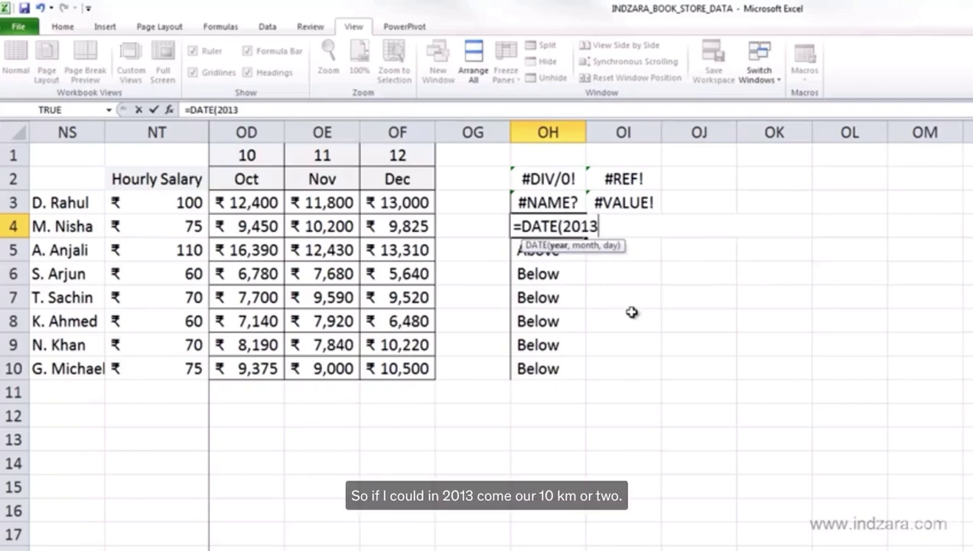
pyautogui.write(',')
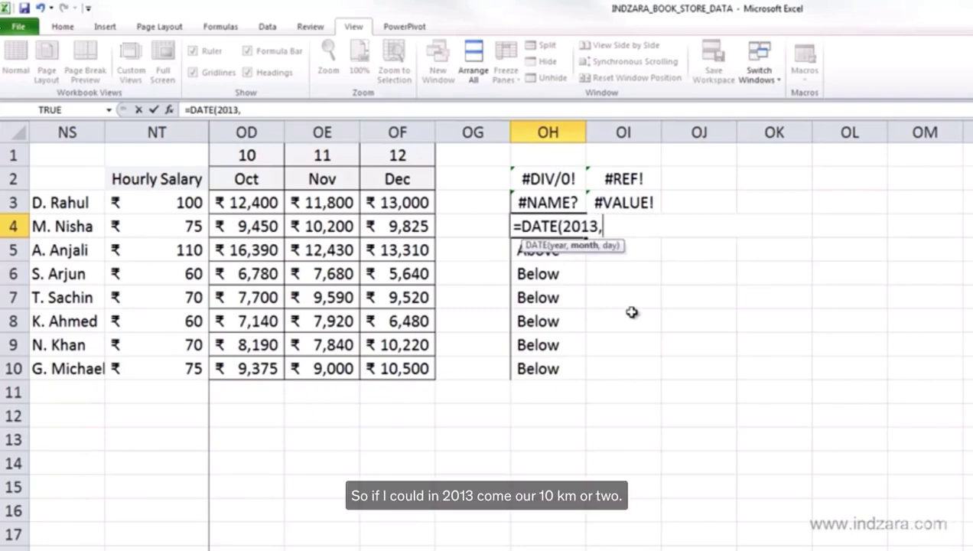
pyautogui.write('10,')
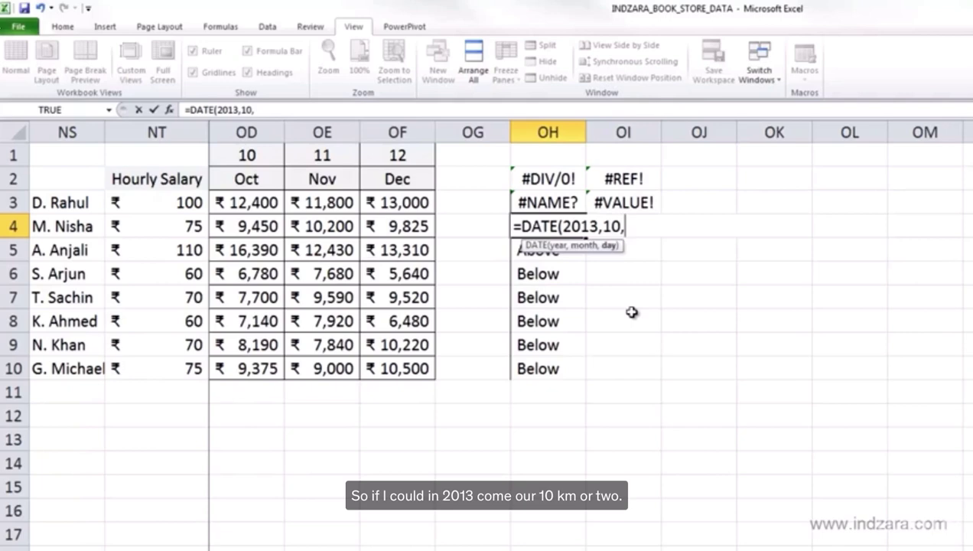
pyautogui.write('2)')
pyautogui.press('Return')
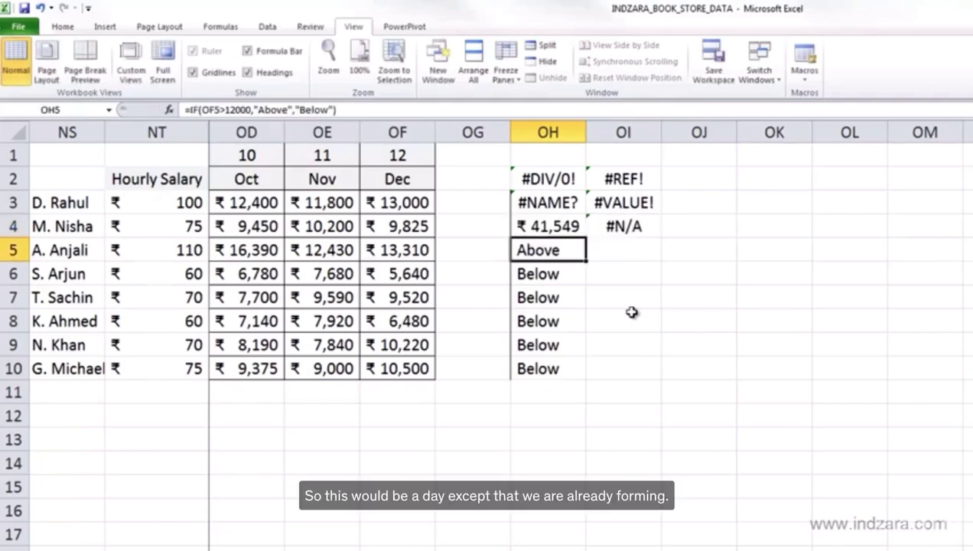
# Step: Widen column OH slightly and format OH4 as Short Date
pyautogui.press('Up')
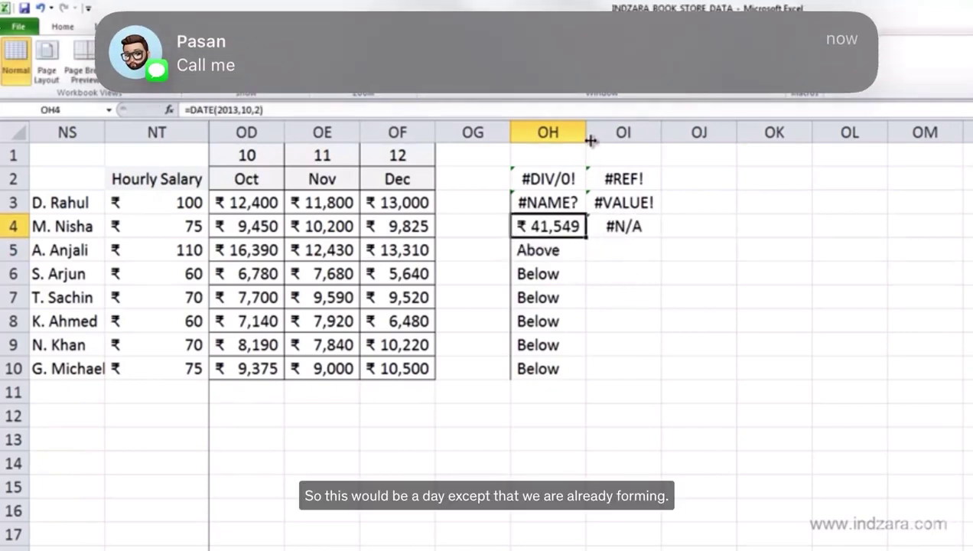
pyautogui.moveTo(597, 133); pyautogui.dragTo(601, 134)
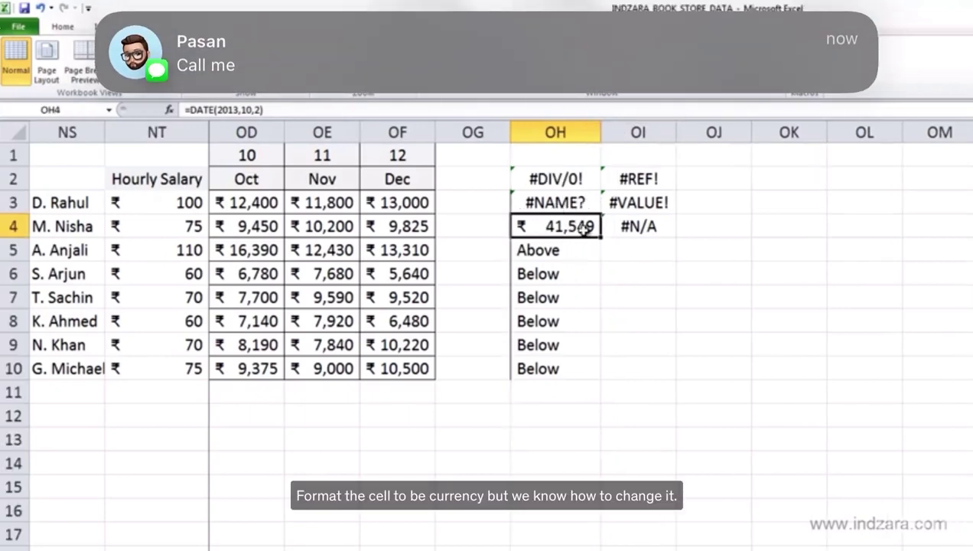
pyautogui.click(65, 26)
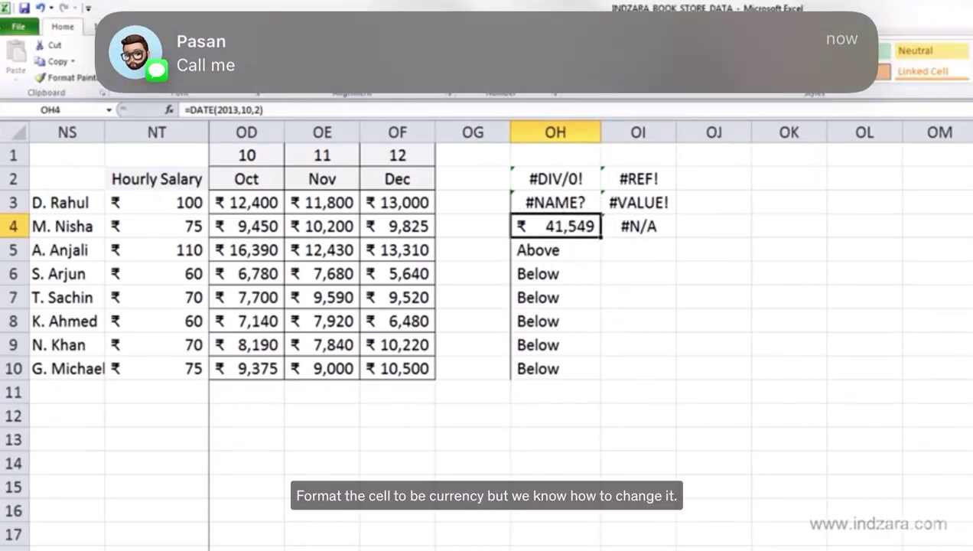
pyautogui.click(552, 50)
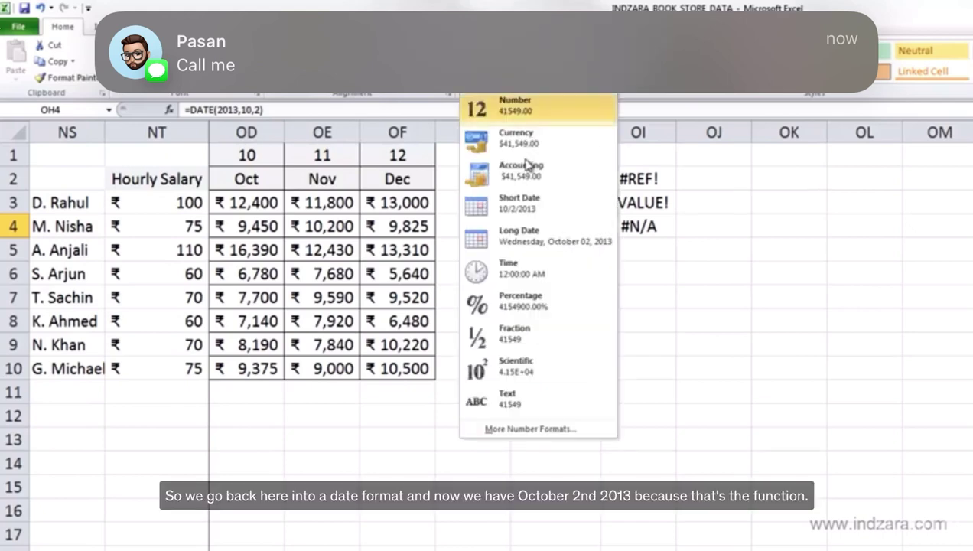
pyautogui.click(526, 200)
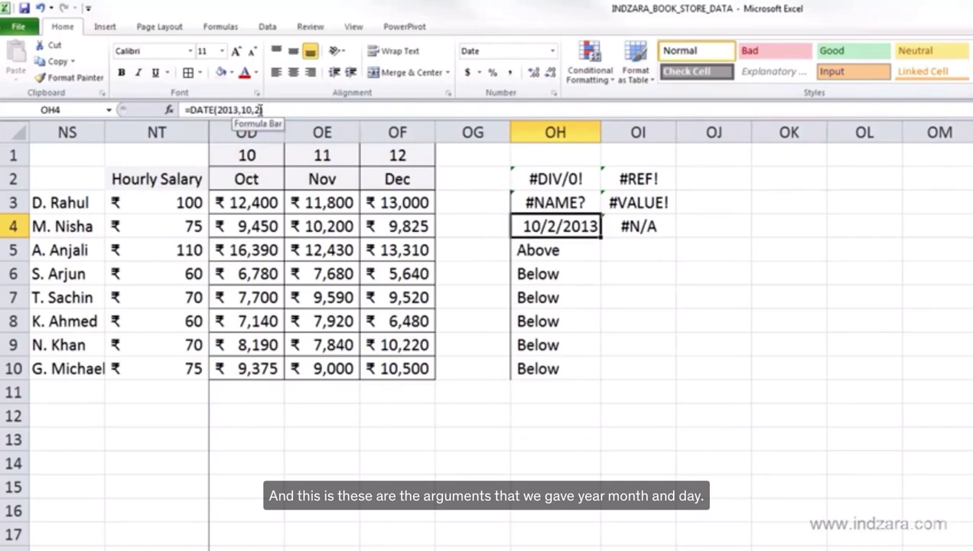
# Step: Change the year argument in OH4's DATE formula to -2013 and check the cell's error explanation
pyautogui.click(238, 109)
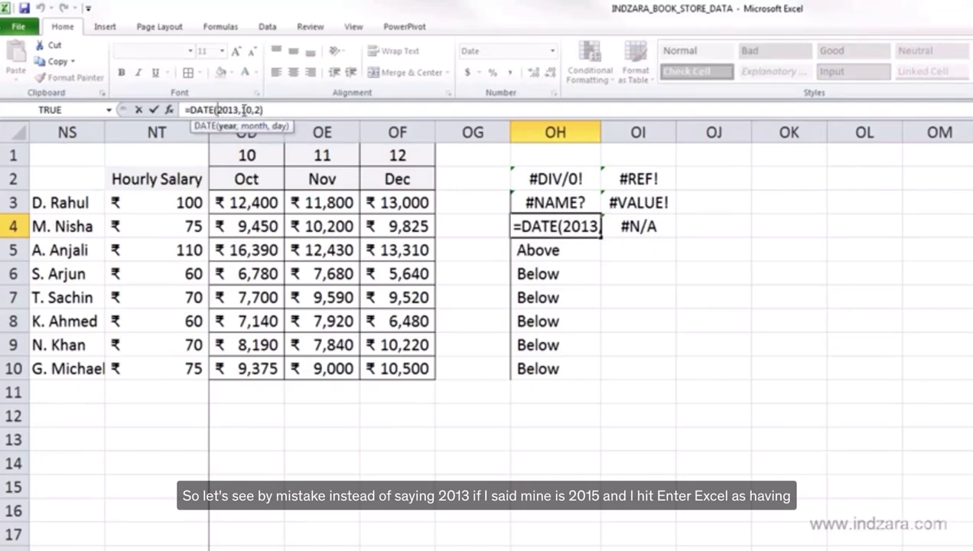
pyautogui.write('-')
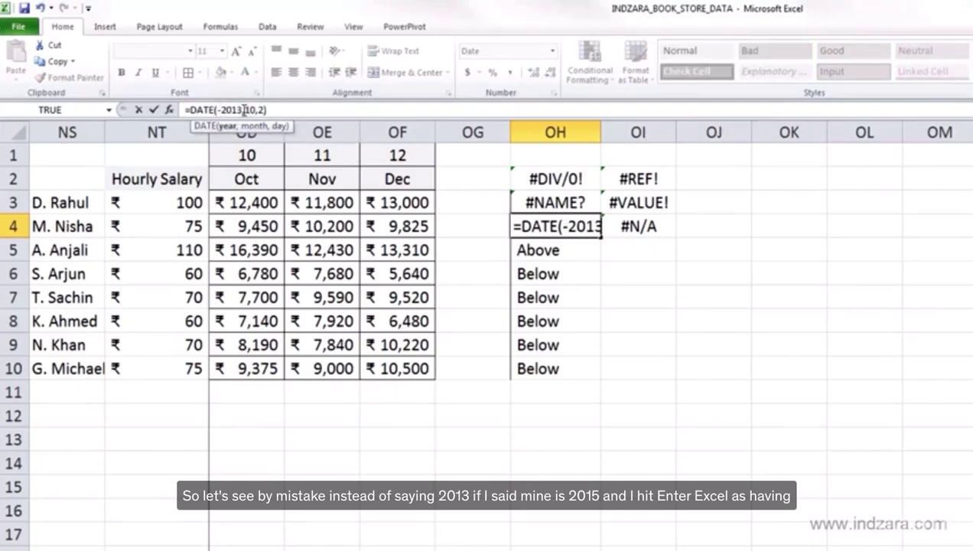
pyautogui.press('Return')
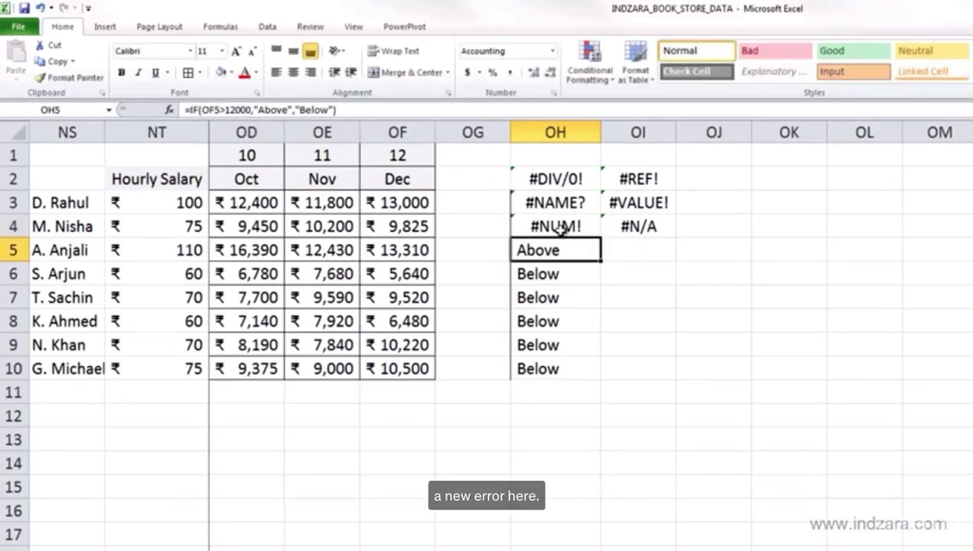
pyautogui.click(514, 226)
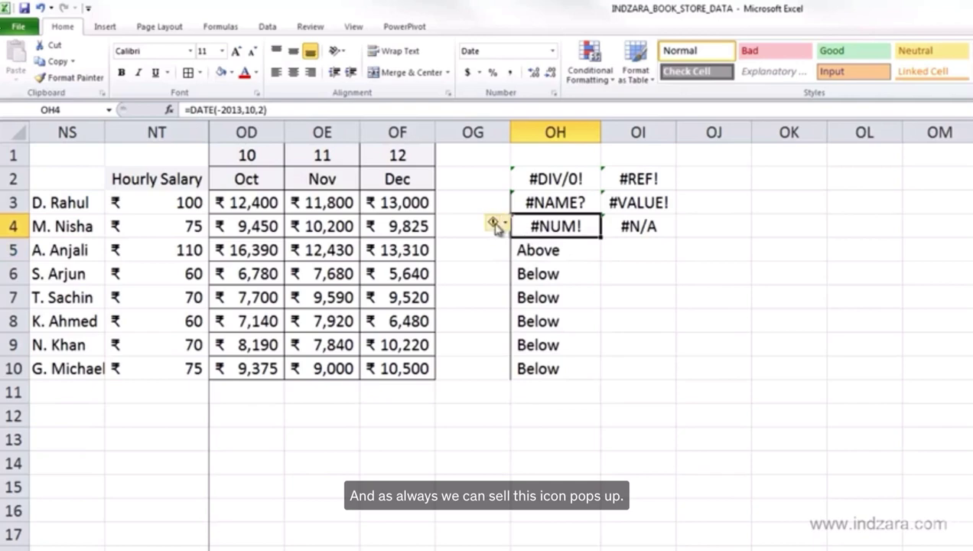
pyautogui.moveTo(495, 226)
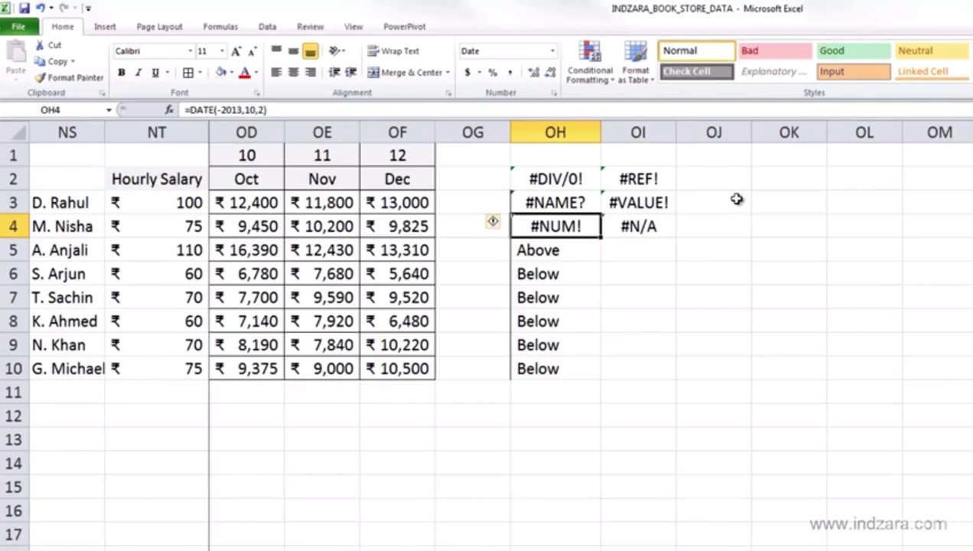
# Step: Start an IFERROR formula in OI5 whose value argument divides OF3 by the empty cell OG1
pyautogui.click(650, 258)
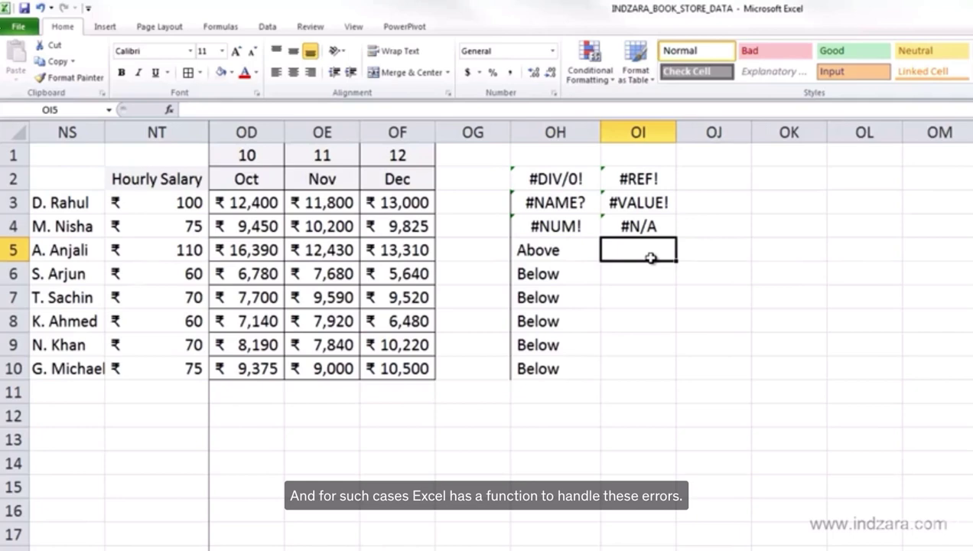
pyautogui.write('=')
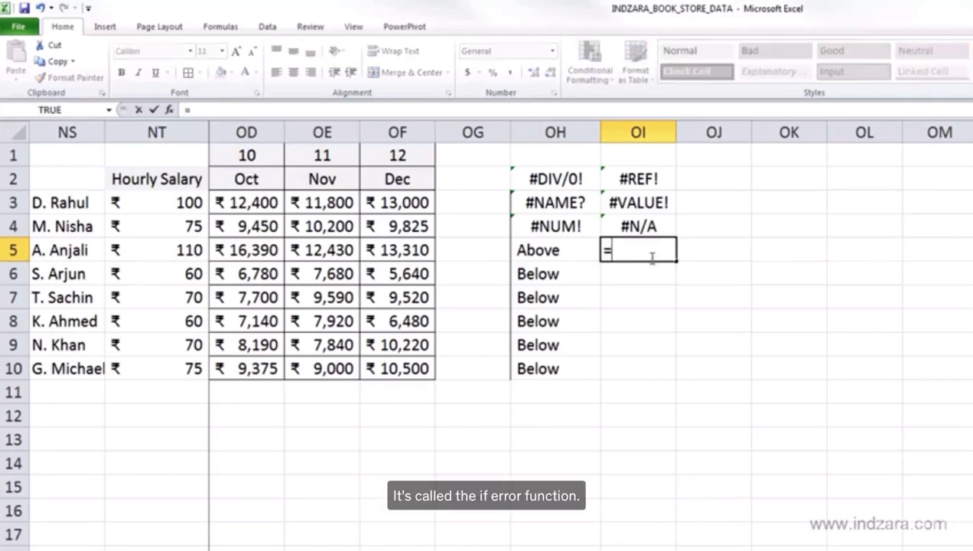
pyautogui.write('I')
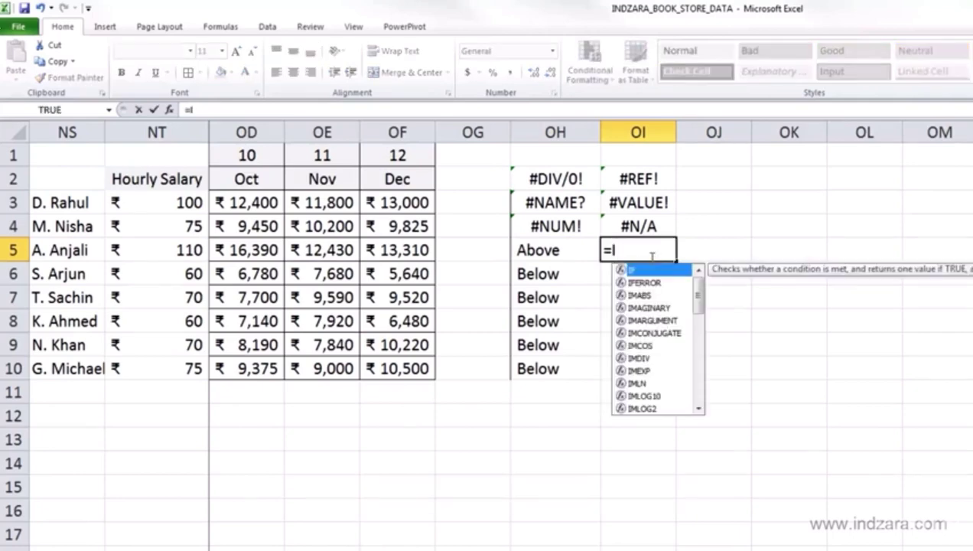
pyautogui.write('FERROR(')
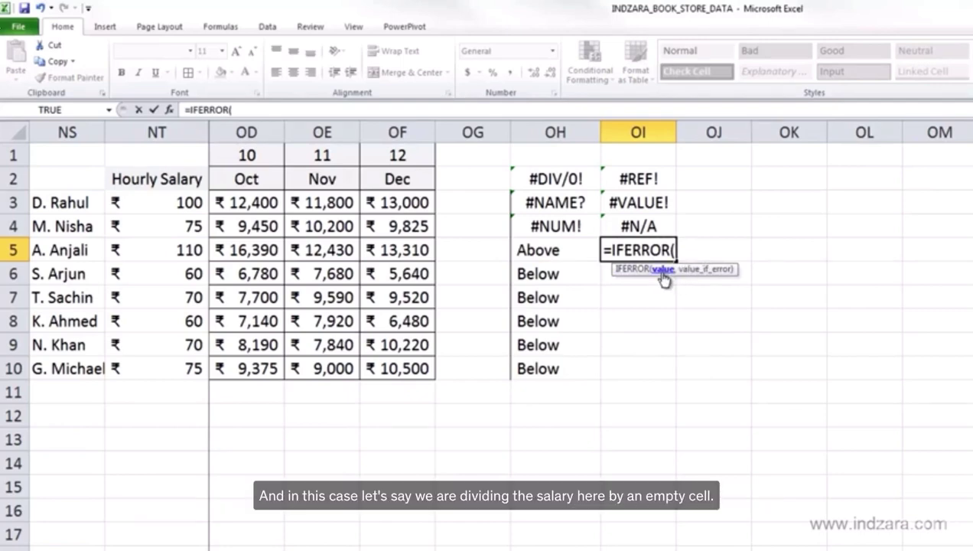
pyautogui.click(409, 203)
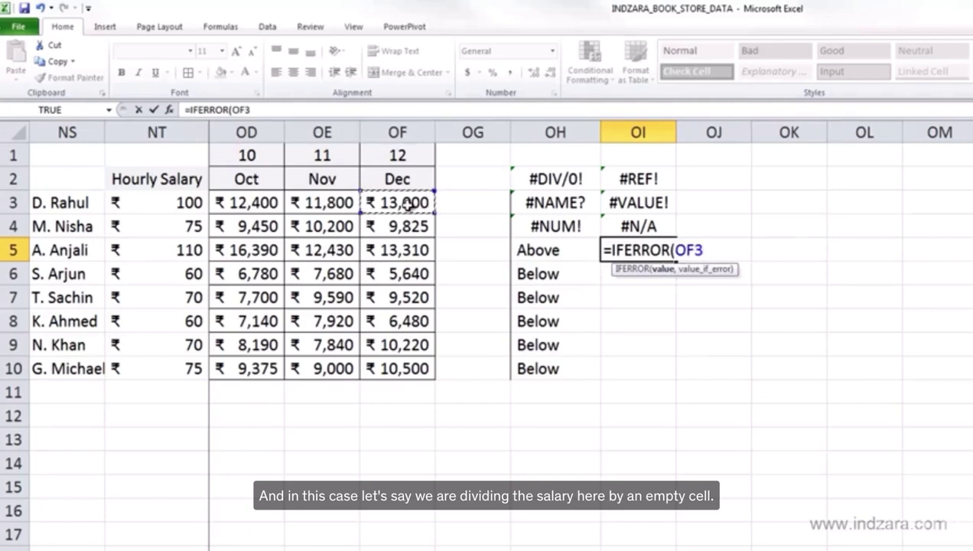
pyautogui.write('/')
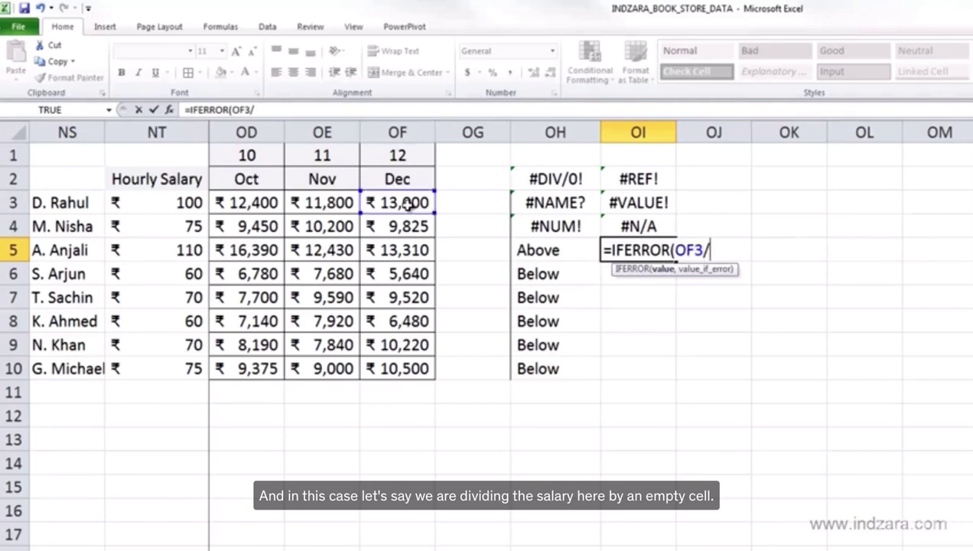
pyautogui.click(450, 158)
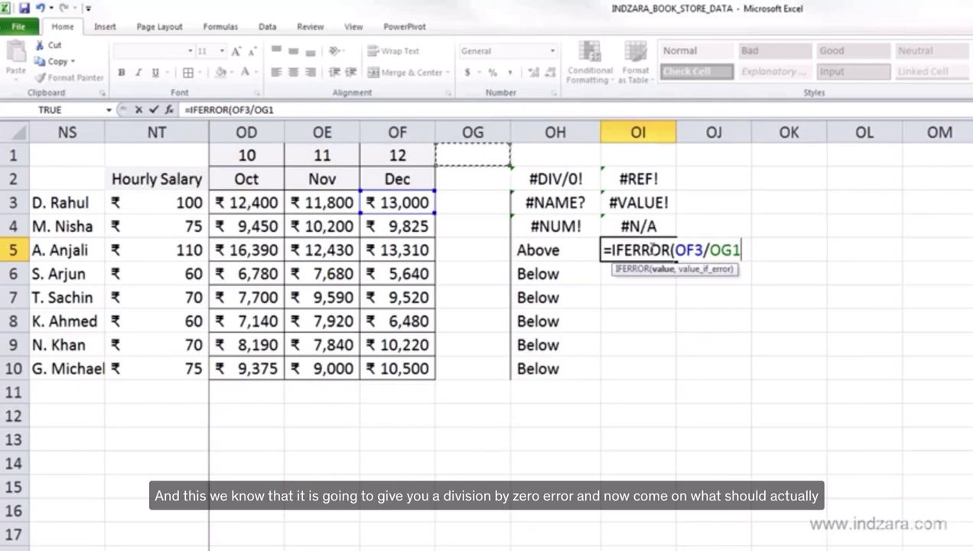
# Step: Complete OI5's IFERROR formula with "Not Found" as the error value, and widen column OI to fit the text
pyautogui.write(',')
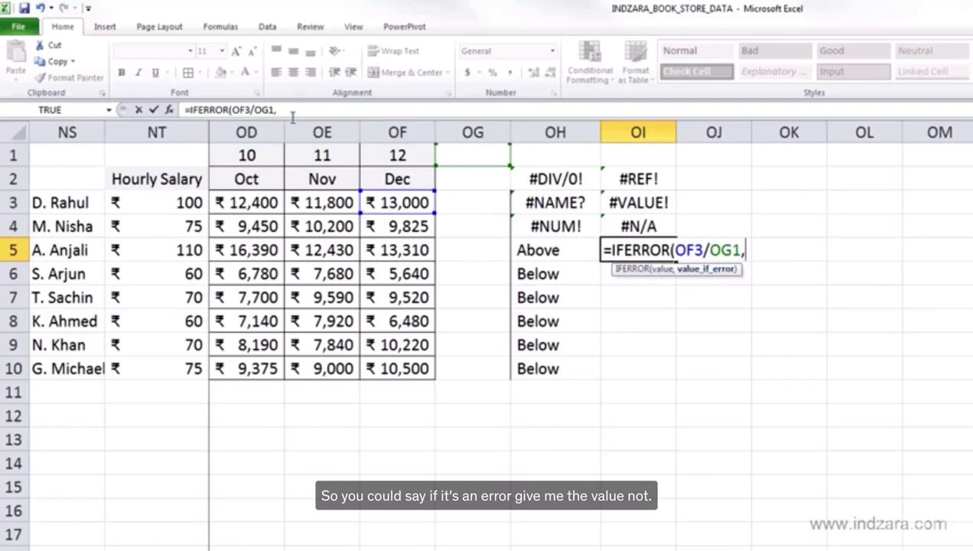
pyautogui.click(291, 113)
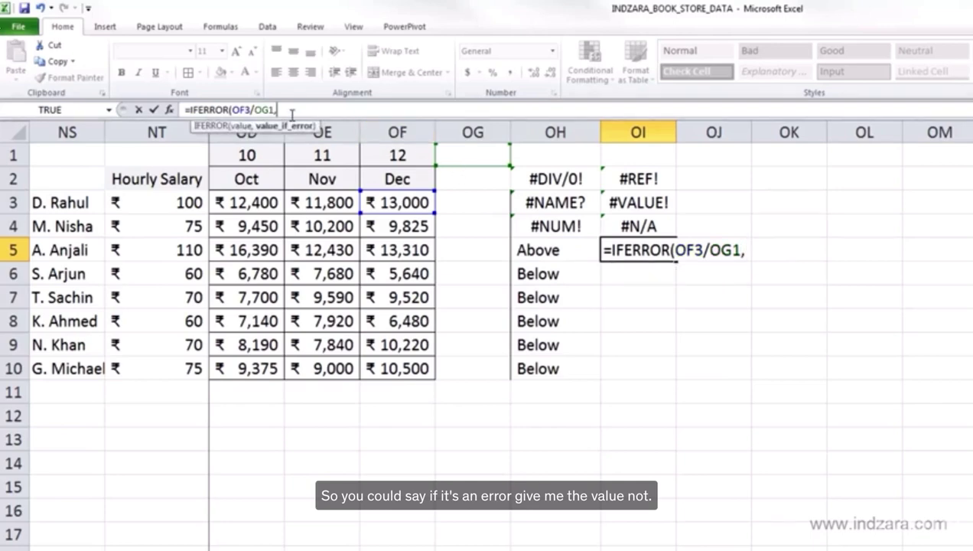
pyautogui.write('"E')
pyautogui.press('BackSpace')
pyautogui.write('Not')
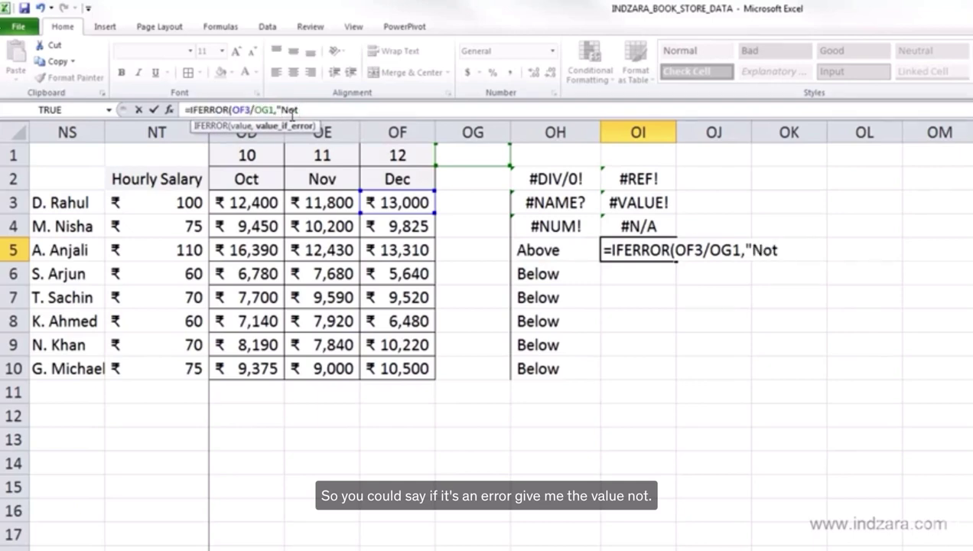
pyautogui.write(' Found"')
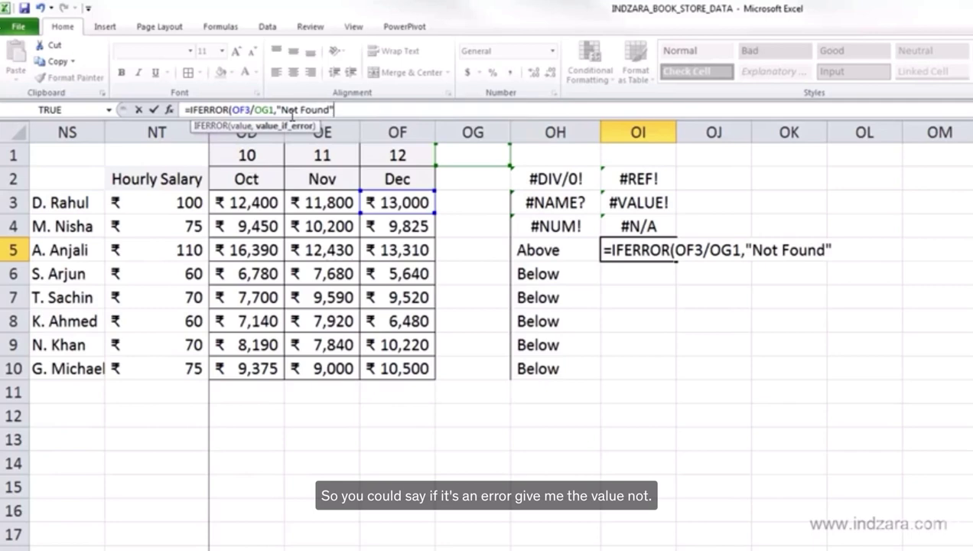
pyautogui.write(')')
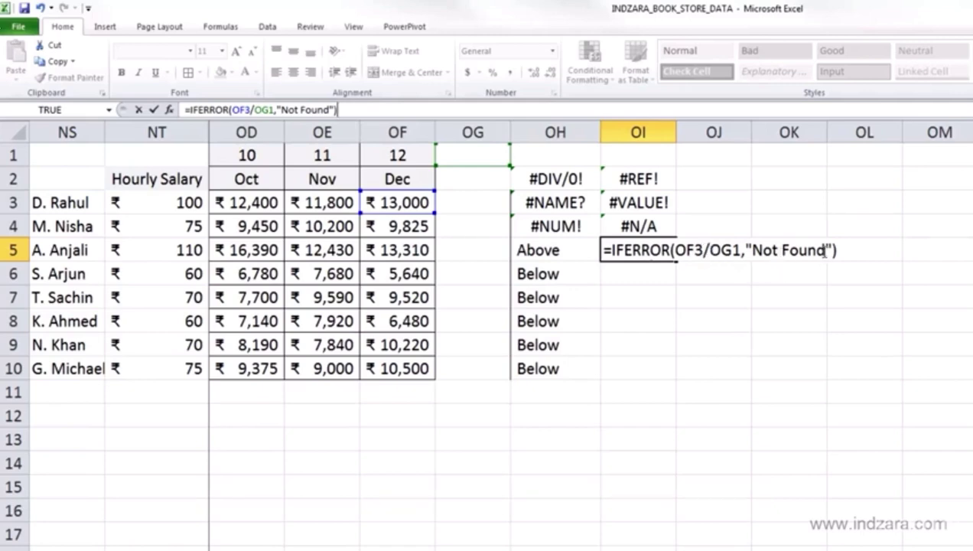
pyautogui.press('Return')
pyautogui.click(635, 251)
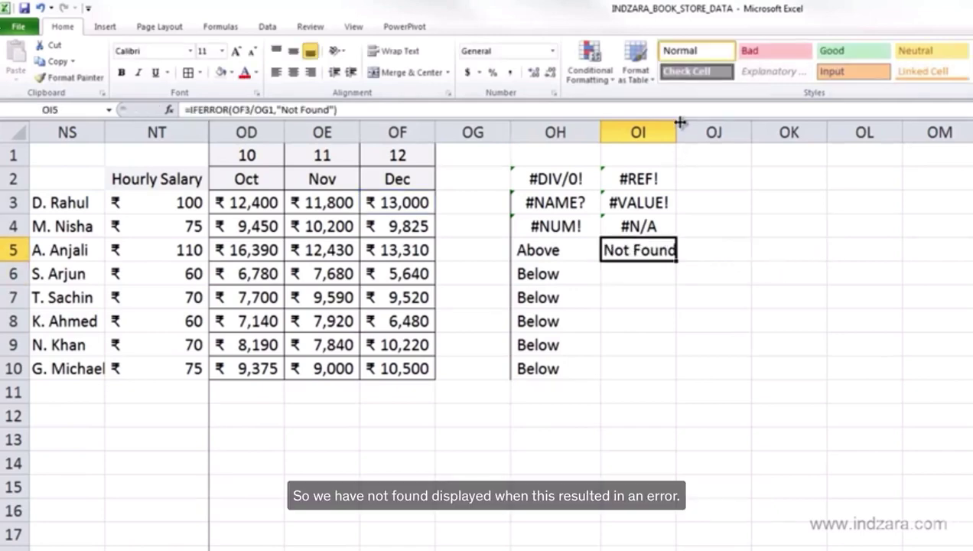
pyautogui.moveTo(678, 132); pyautogui.dragTo(692, 132)
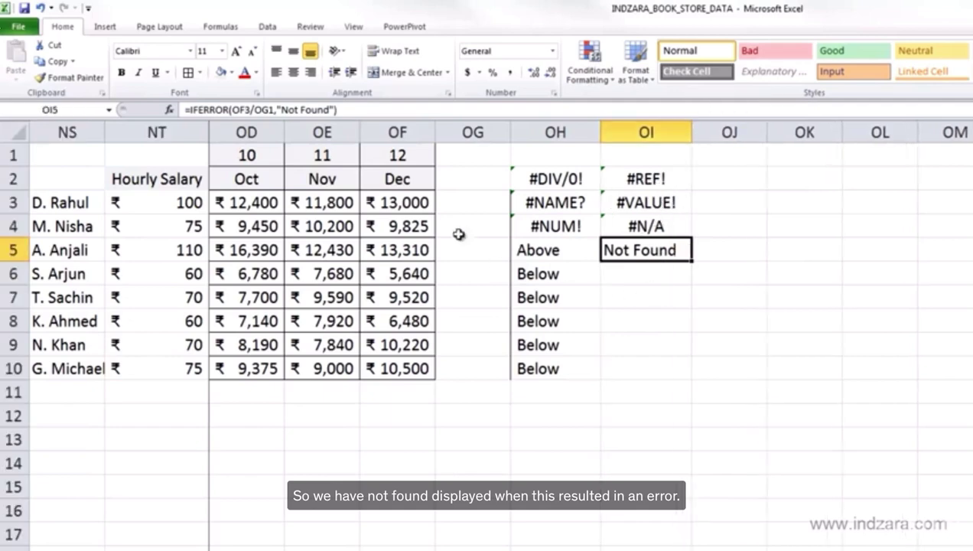
# Step: Change the divisor in OI5's IFERROR formula to the hourly salary in NT3
pyautogui.click(251, 109)
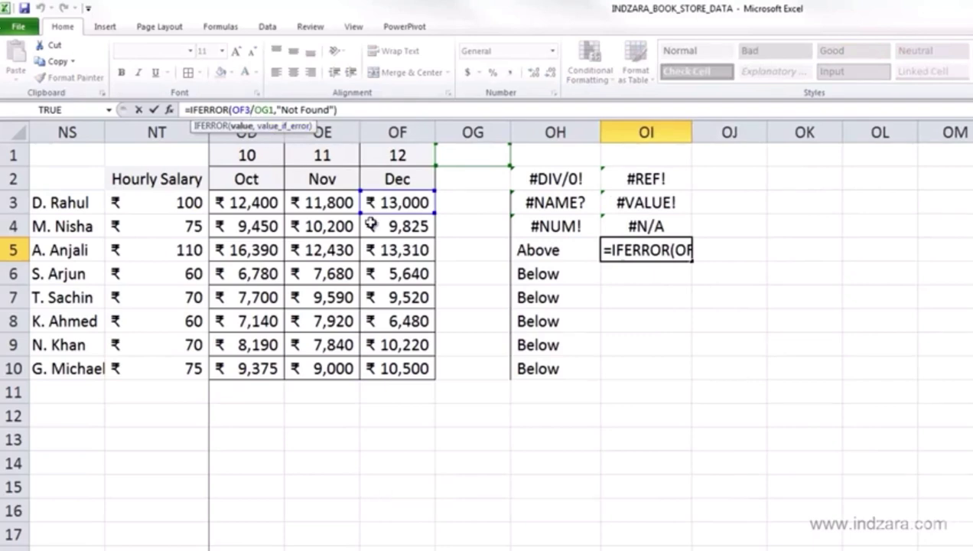
pyautogui.click(274, 110)
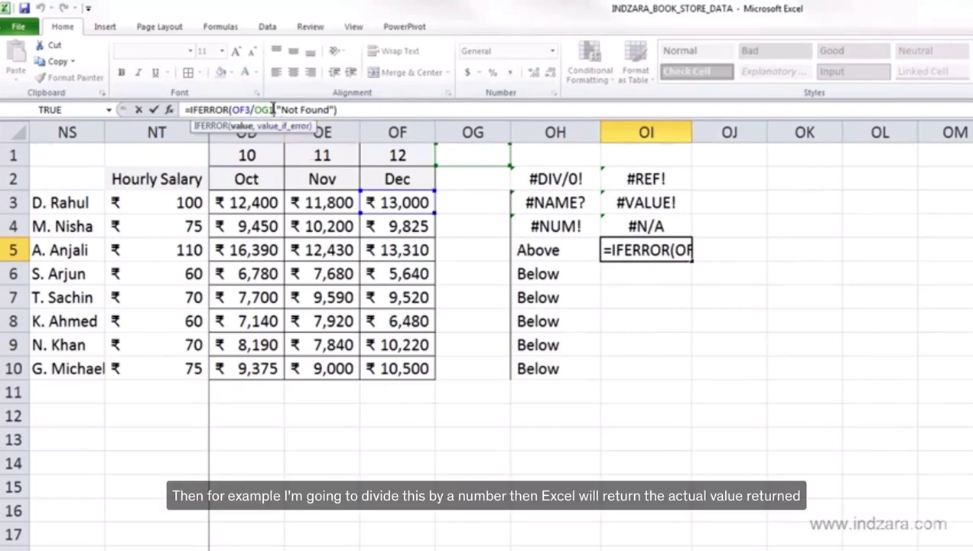
pyautogui.press('BackSpace')
pyautogui.press('BackSpace')
pyautogui.press('BackSpace')
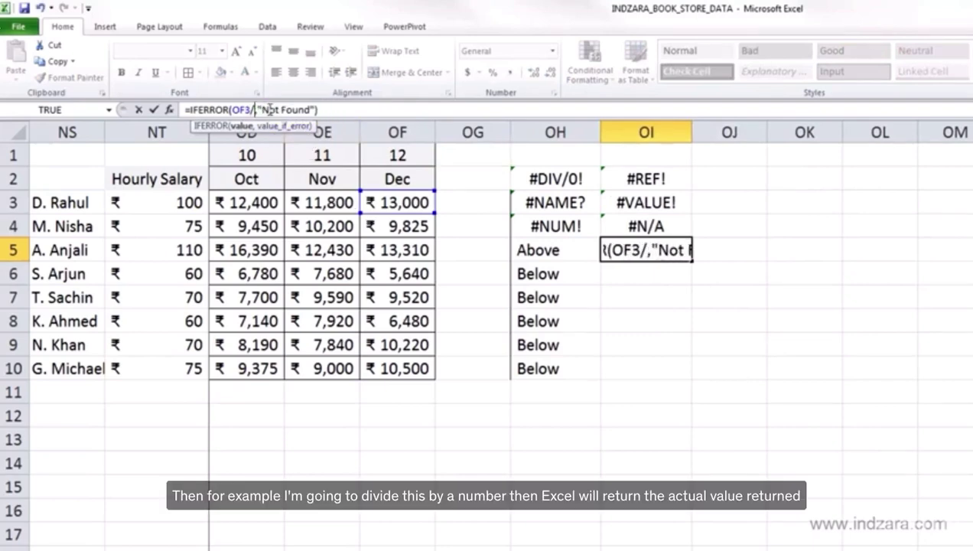
pyautogui.click(127, 207)
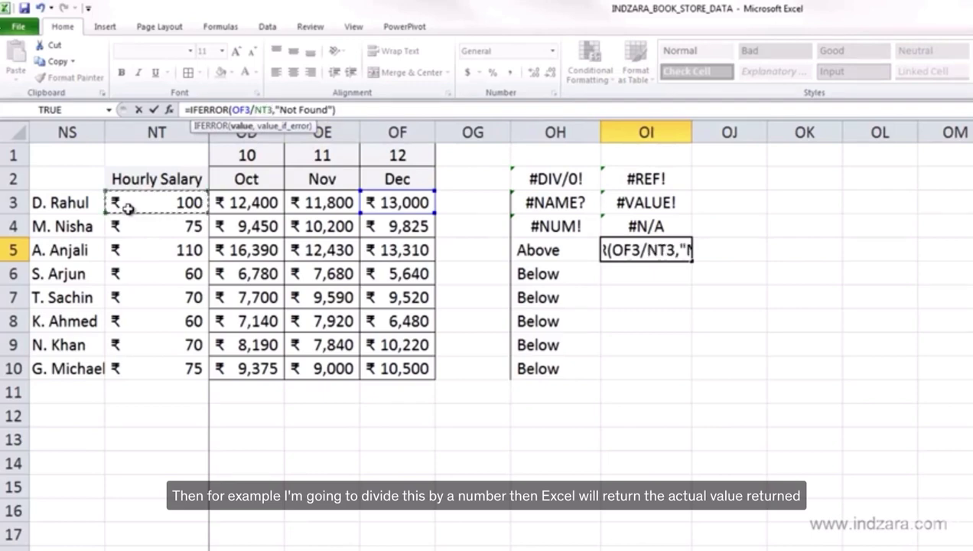
pyautogui.hotkey('ctrl', 'Return')
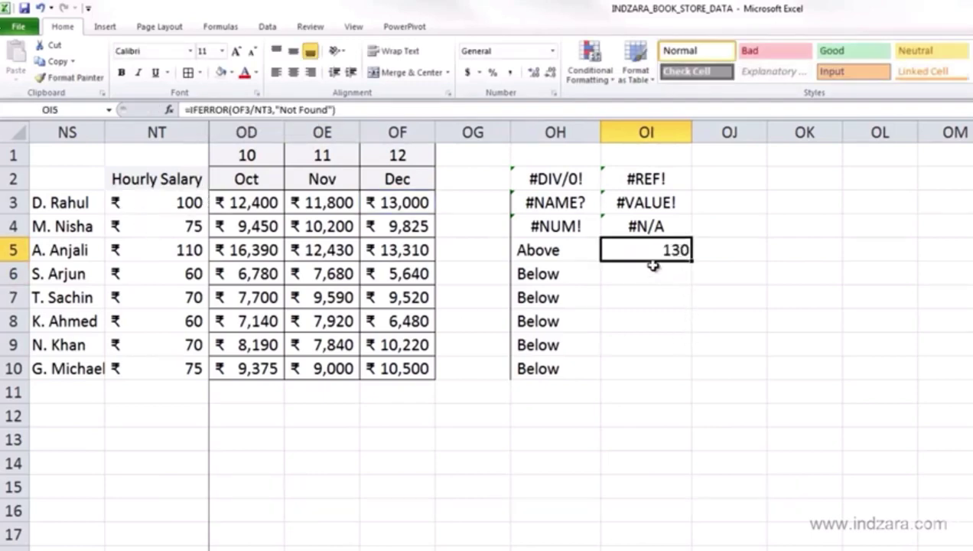
pyautogui.click(269, 109)
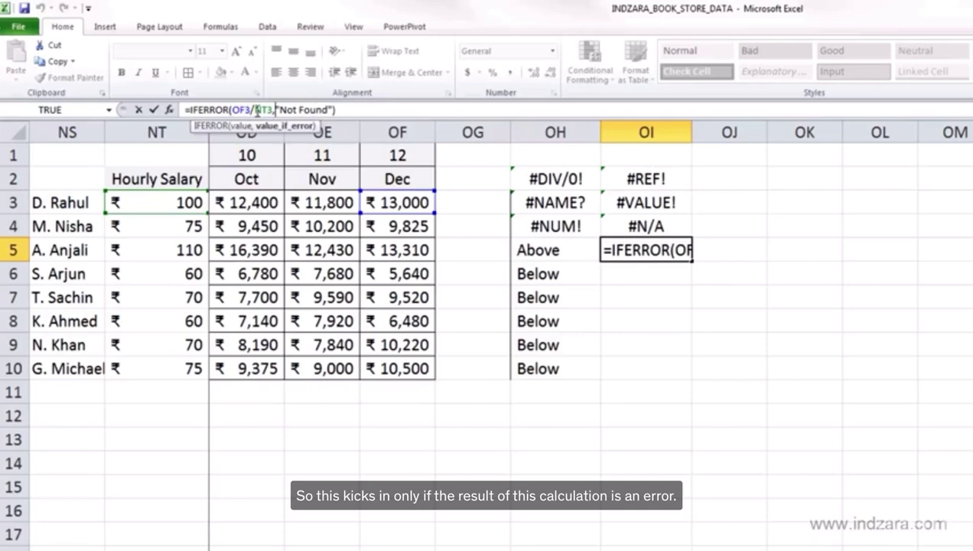
pyautogui.hotkey('ctrl', 'Return')
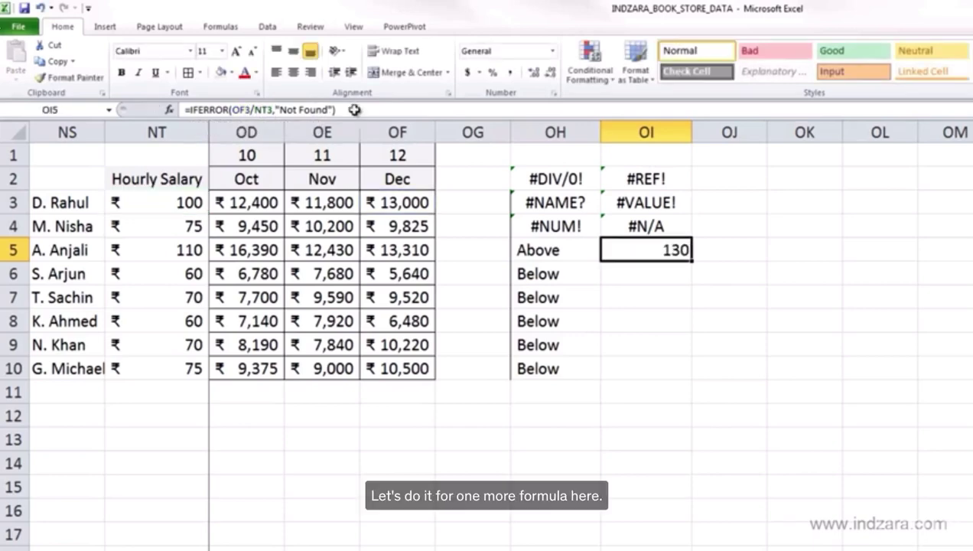
# Step: Copy the VLOOKUP formula text from OI4 into OJ4, keeping the lookup range NS3:NT10
pyautogui.click(670, 225)
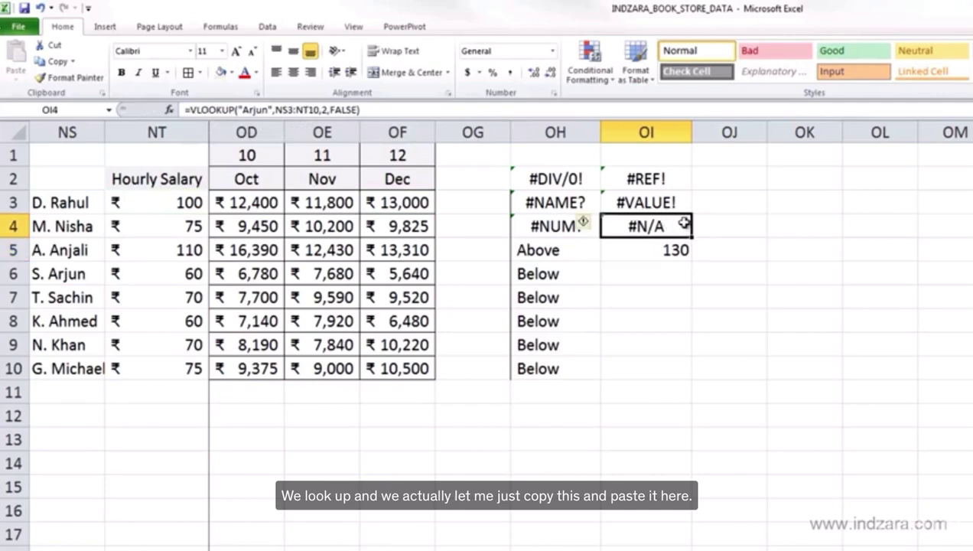
pyautogui.moveTo(399, 112); pyautogui.dragTo(202, 90)
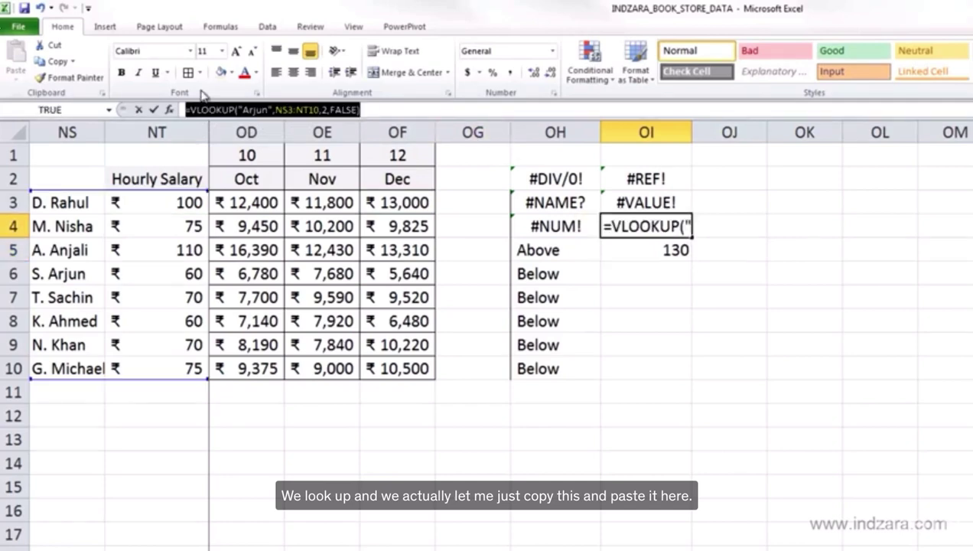
pyautogui.hotkey('ctrl', 'c')
pyautogui.press('Escape')
pyautogui.click(717, 232)
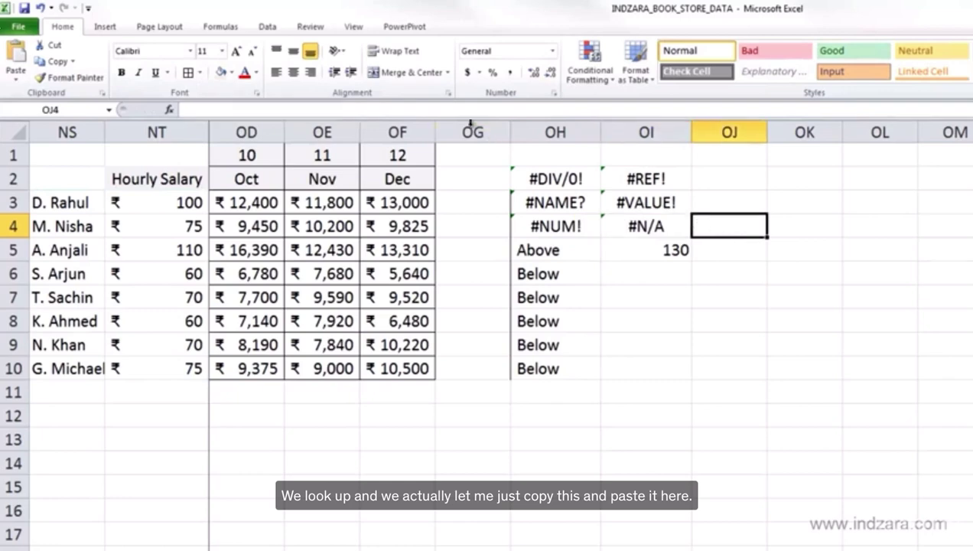
pyautogui.click(464, 111)
pyautogui.hotkey('ctrl', 'v')
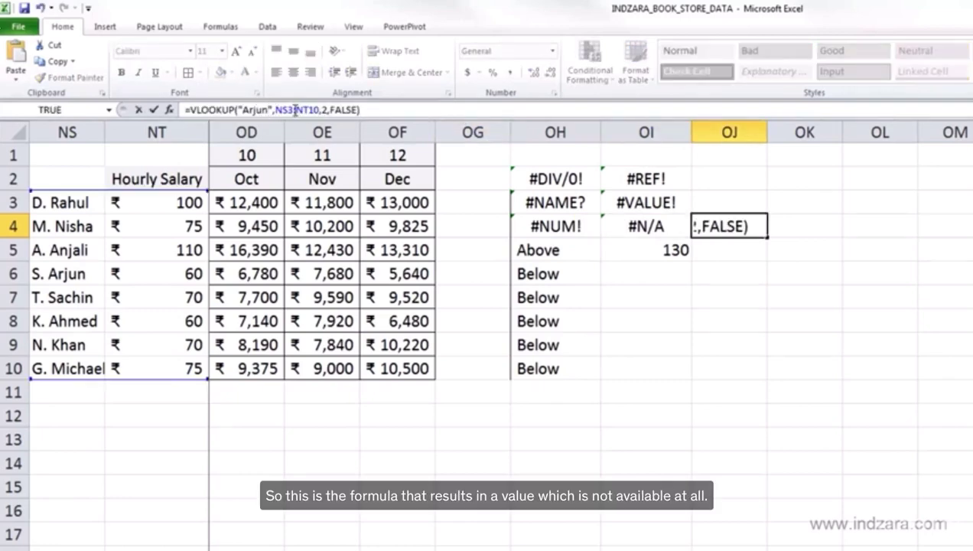
# Step: Wrap the VLOOKUP in OJ4 in an IFERROR function as its value argument
pyautogui.click(187, 111)
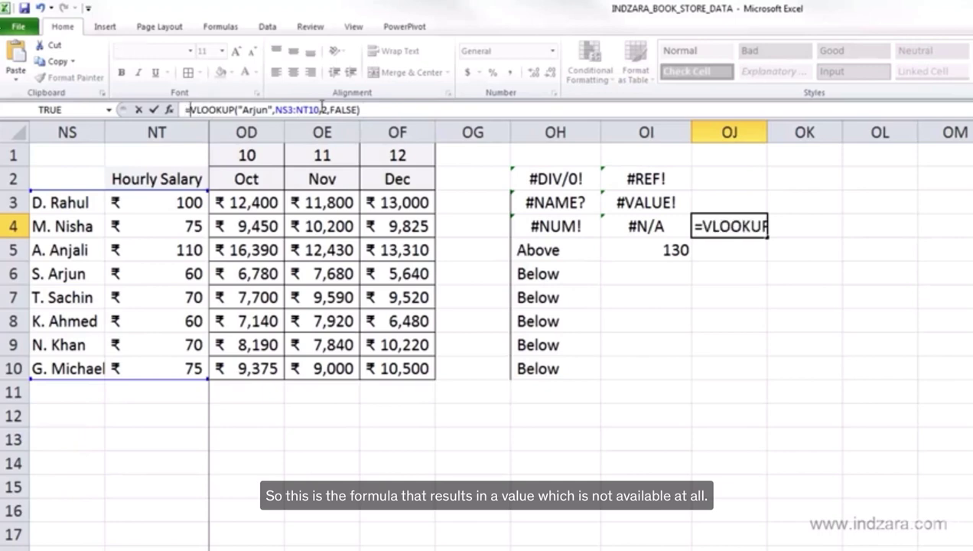
pyautogui.write('IF(')
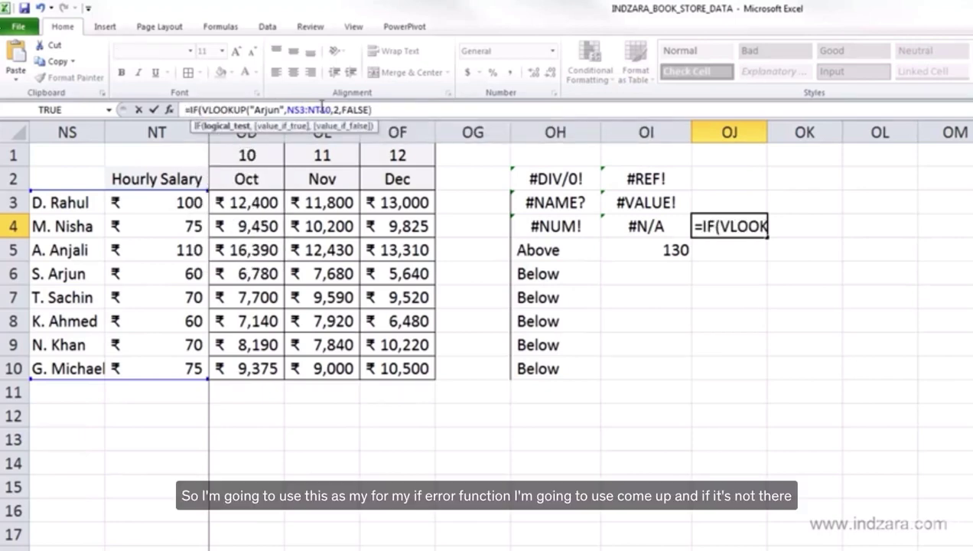
pyautogui.click(417, 103)
pyautogui.click(200, 109)
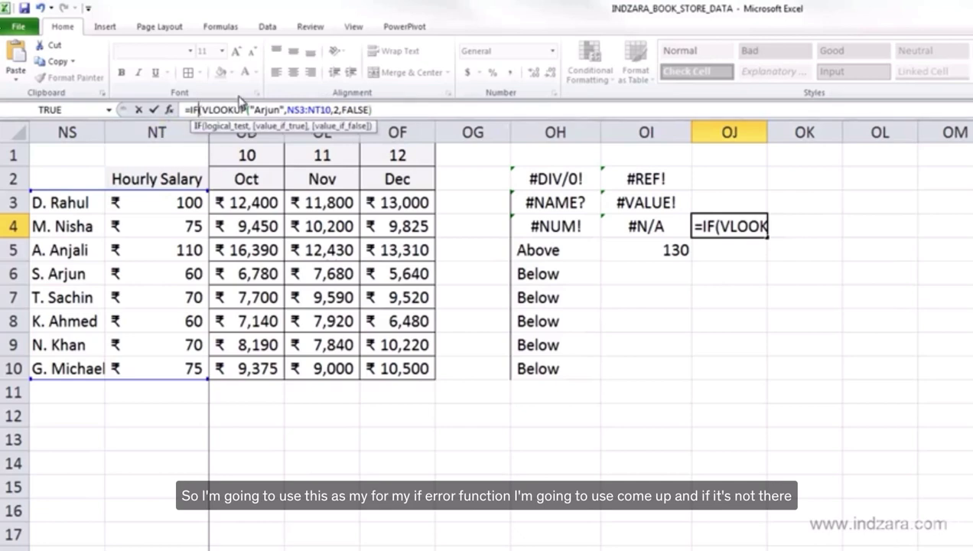
pyautogui.write('ERROR')
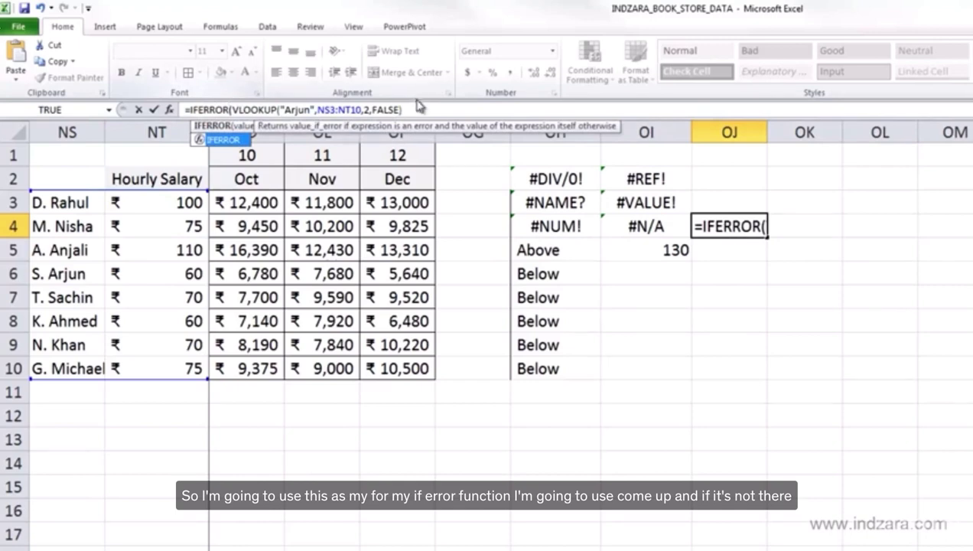
# Step: Complete OJ4's IFERROR formula with "Employee not found" as the error value, and widen column OJ to fit the text
pyautogui.click(417, 108)
pyautogui.write(',')
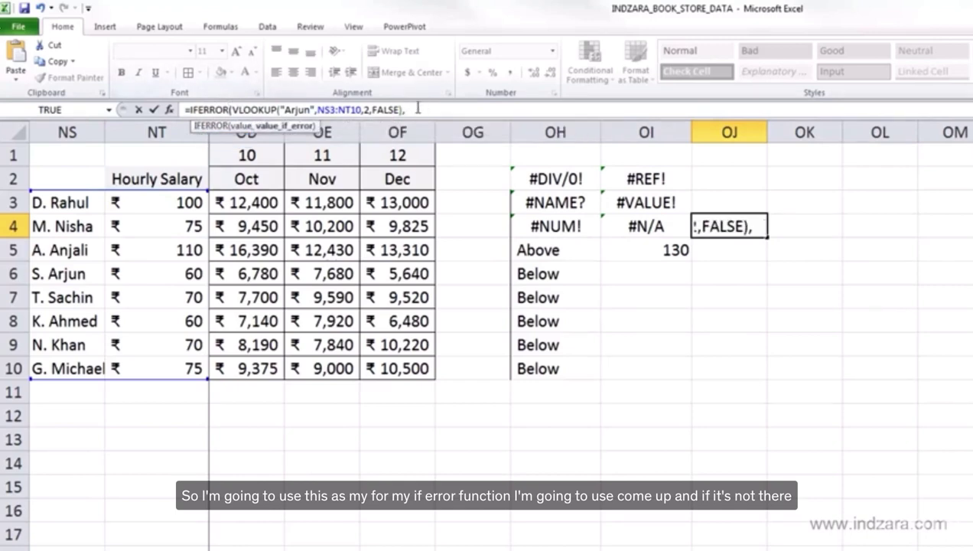
pyautogui.write('"Emplo')
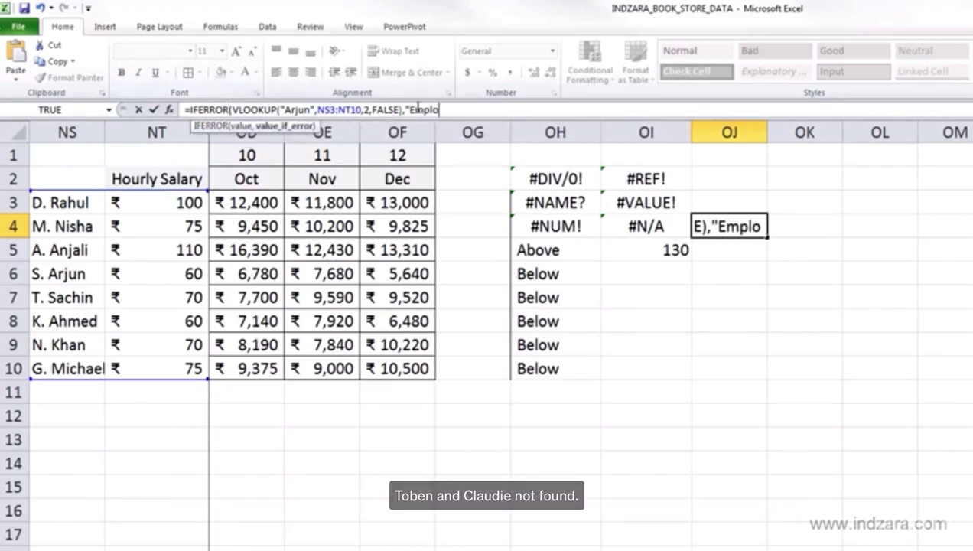
pyautogui.write('yee not fo')
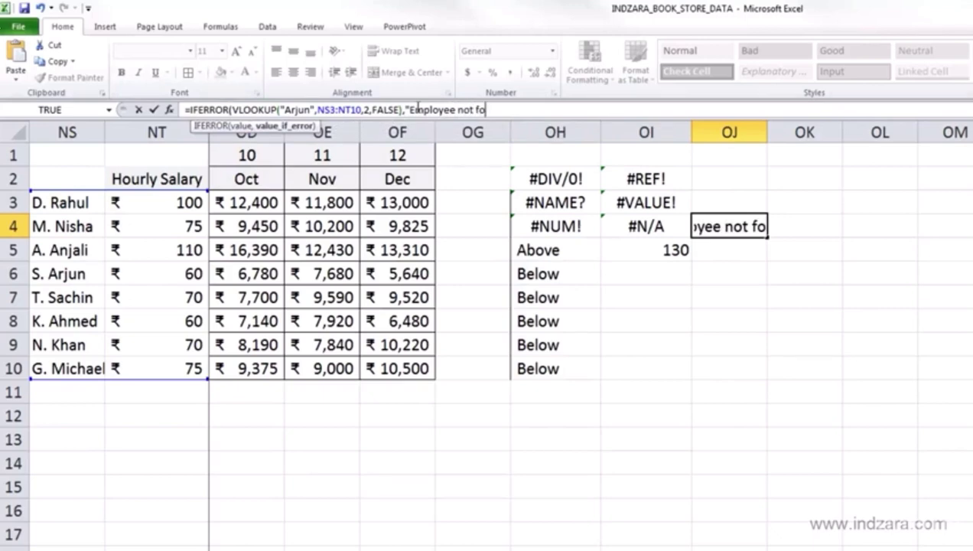
pyautogui.write('und")')
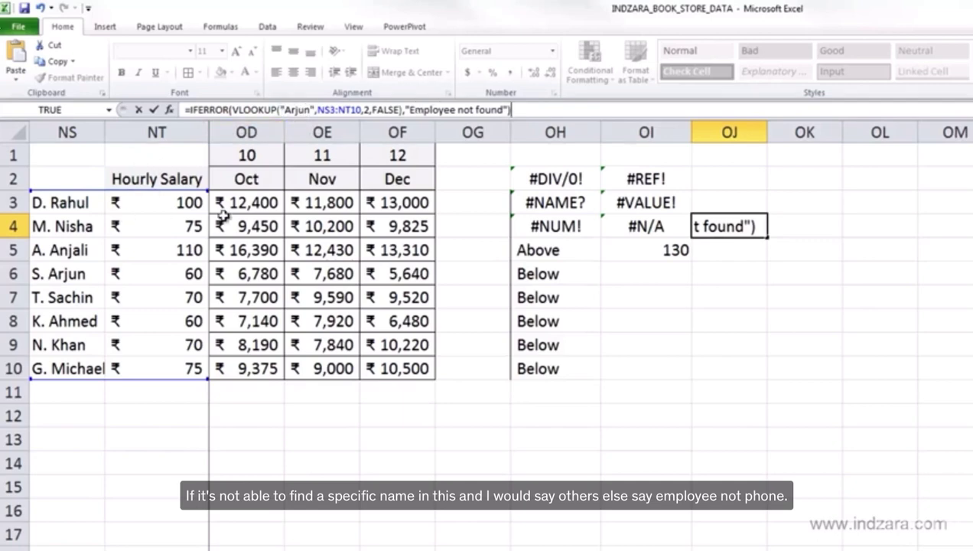
pyautogui.press('Return')
pyautogui.click(749, 228)
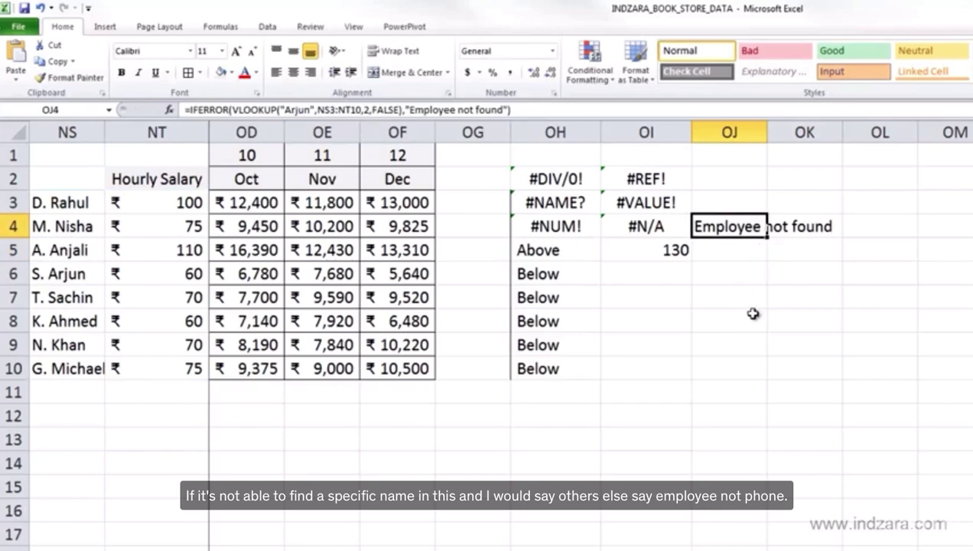
pyautogui.moveTo(767, 132); pyautogui.dragTo(839, 136)
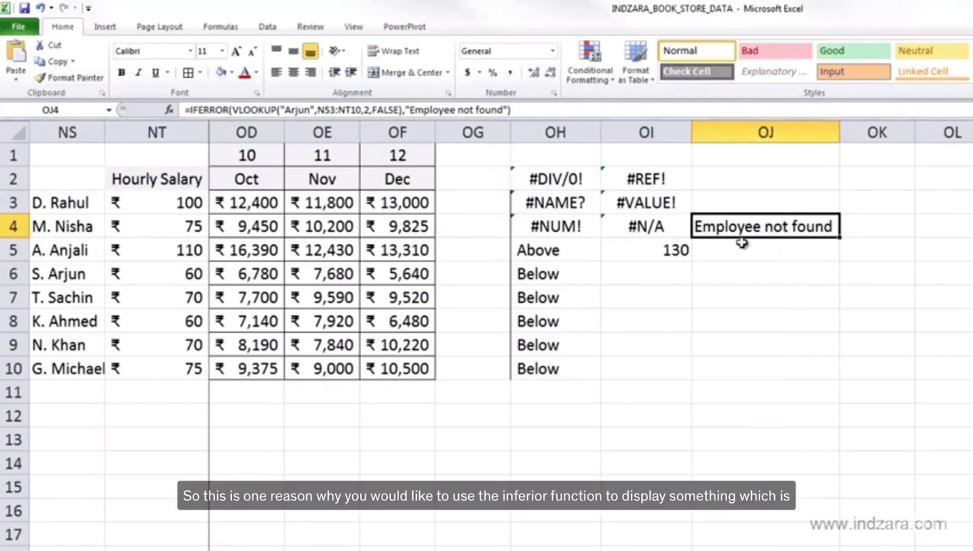
# Step: Replace the error value "Employee not found" in OJ4's IFERROR formula with 0
pyautogui.click(675, 254)
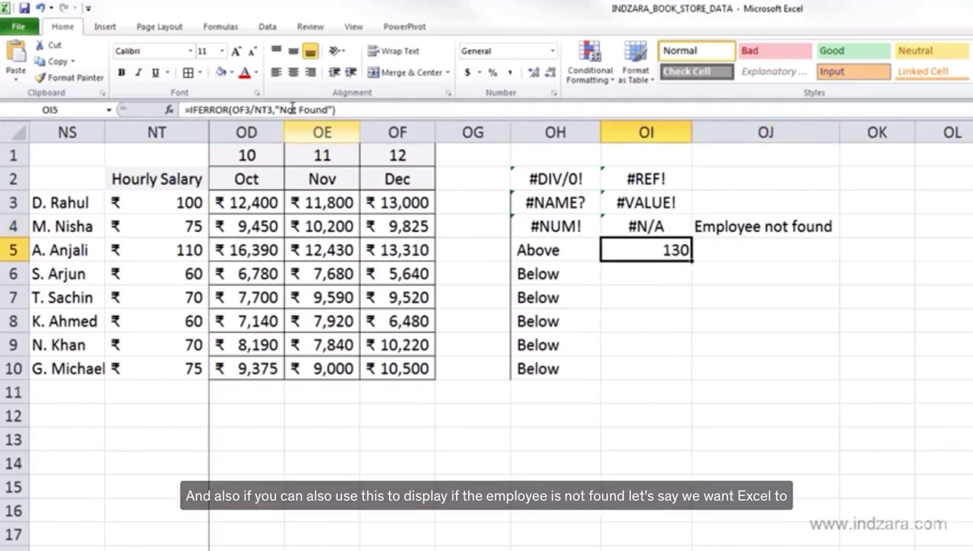
pyautogui.click(770, 226)
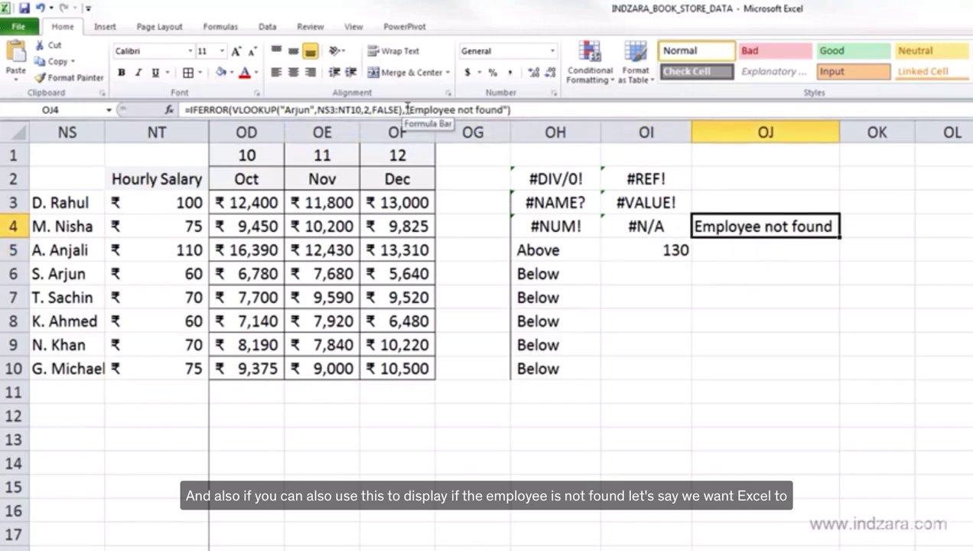
pyautogui.moveTo(408, 108); pyautogui.dragTo(508, 110)
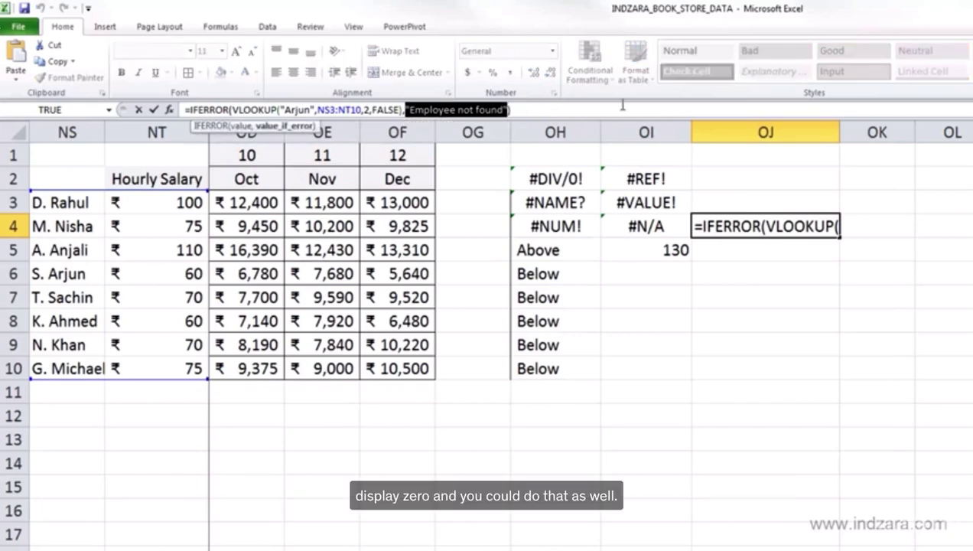
pyautogui.write('0')
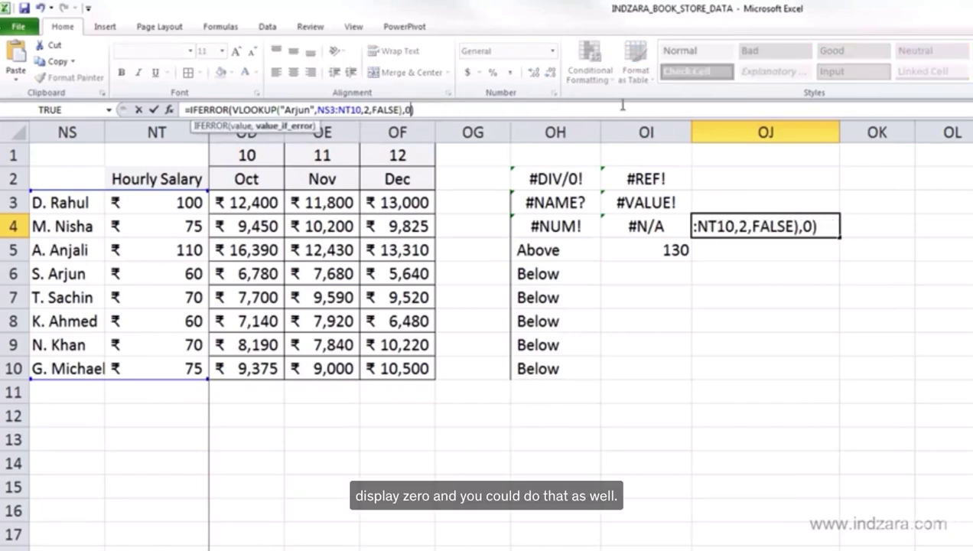
pyautogui.press('Return')
pyautogui.press('Up')
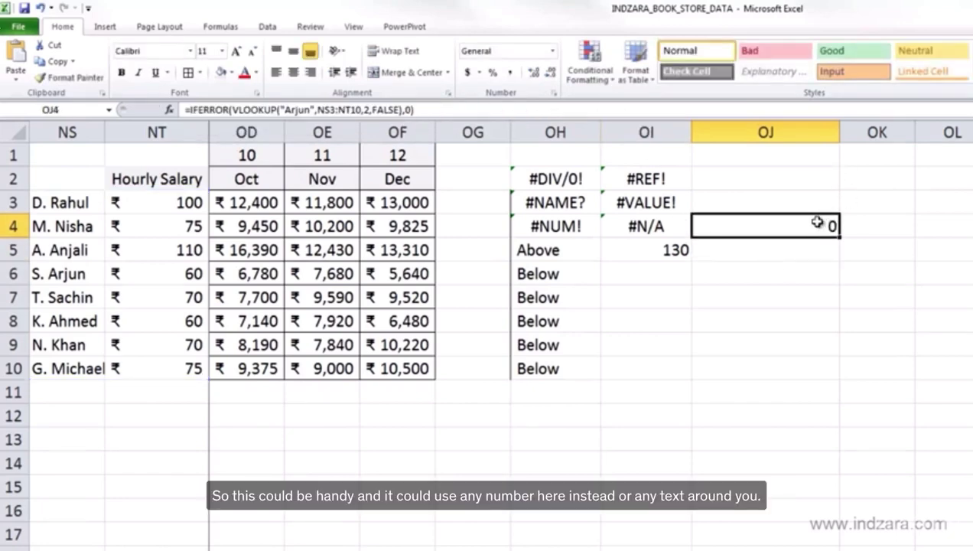
pyautogui.click(411, 109)
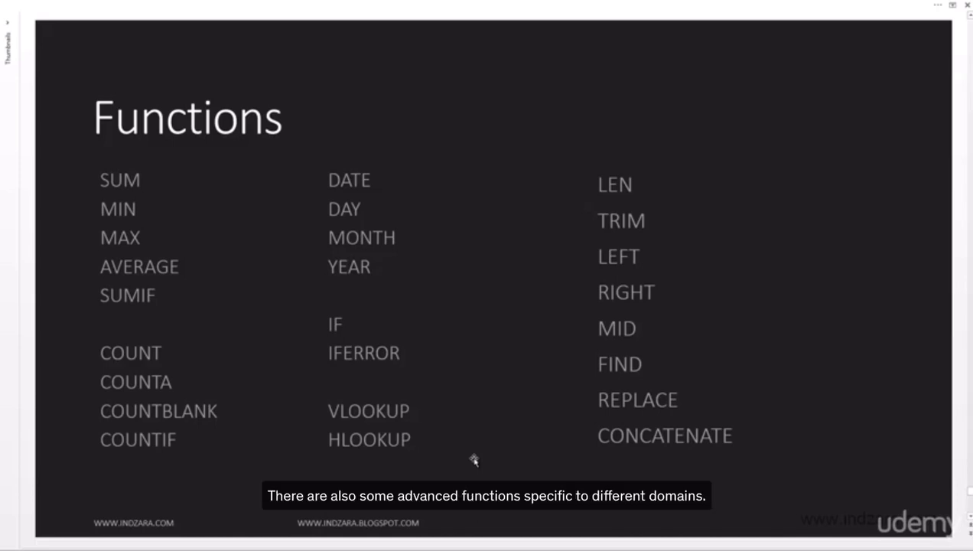
# Step: Switch to the Excel workbook and examine the arguments of the financial function DOLLARDE for NZ12, then dismiss it without inserting
pyautogui.hotkey('alt', 'Tab')
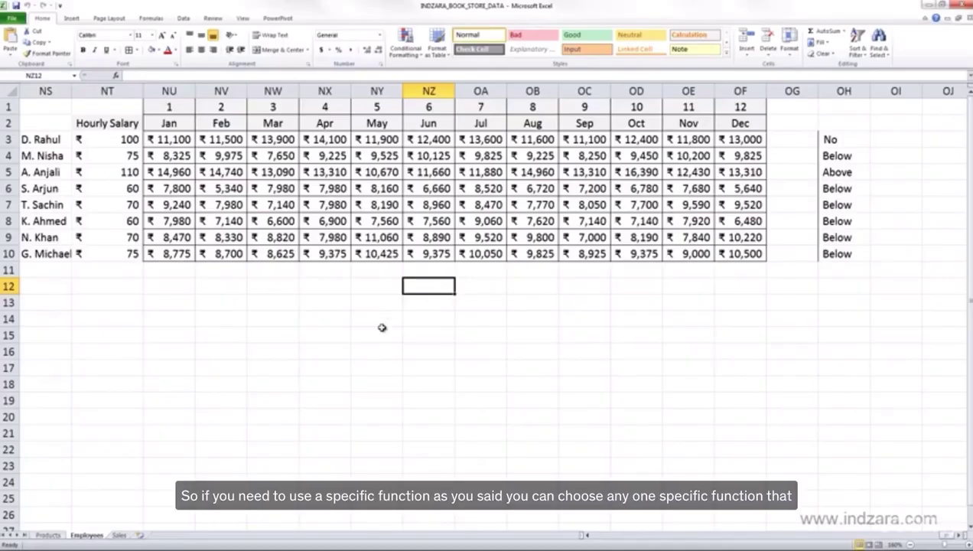
pyautogui.click(150, 19)
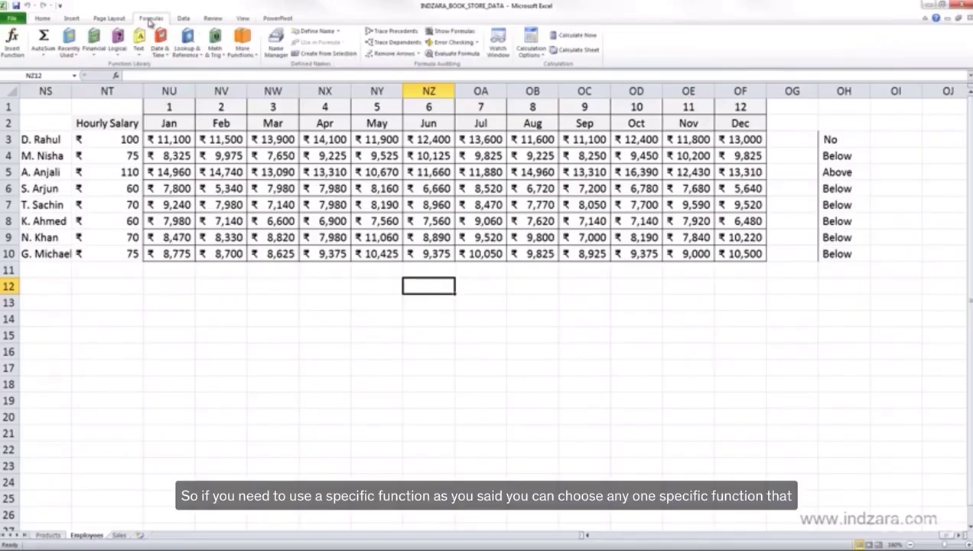
pyautogui.click(93, 46)
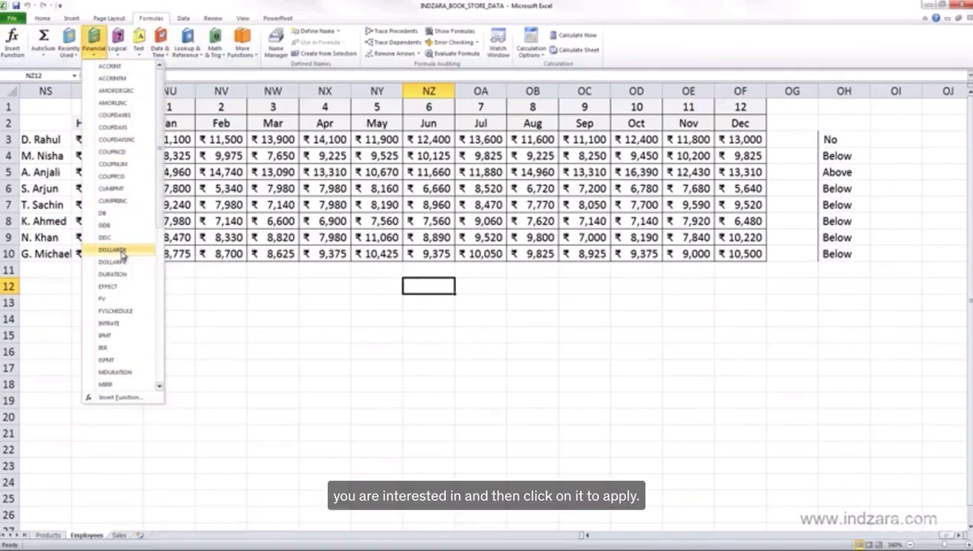
pyautogui.click(115, 251)
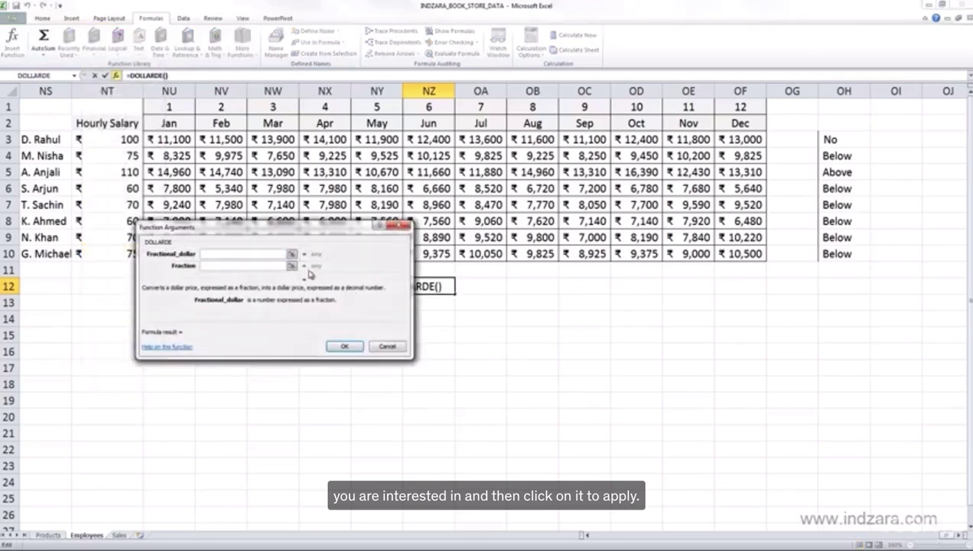
pyautogui.moveTo(287, 233); pyautogui.dragTo(257, 288)
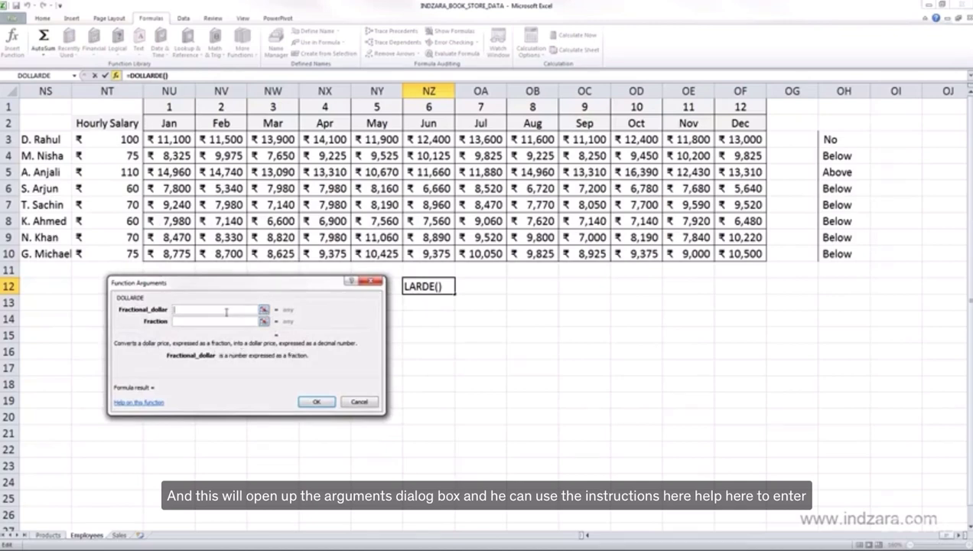
pyautogui.moveTo(196, 290); pyautogui.dragTo(186, 276)
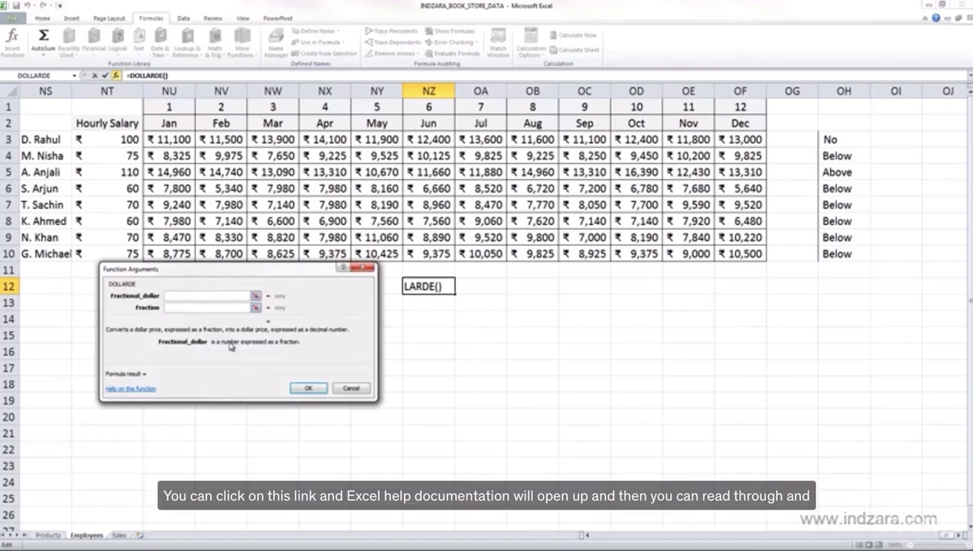
pyautogui.click(351, 389)
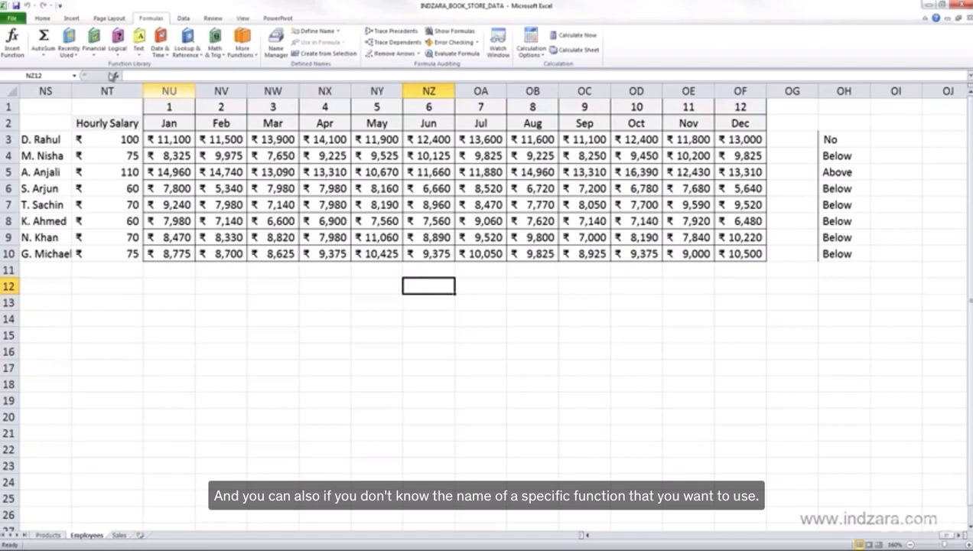
# Step: Browse the Insert Function dialog, reading the descriptions of AMORLINC and CUMIPMT and the category list, then close it without inserting a function
pyautogui.click(12, 40)
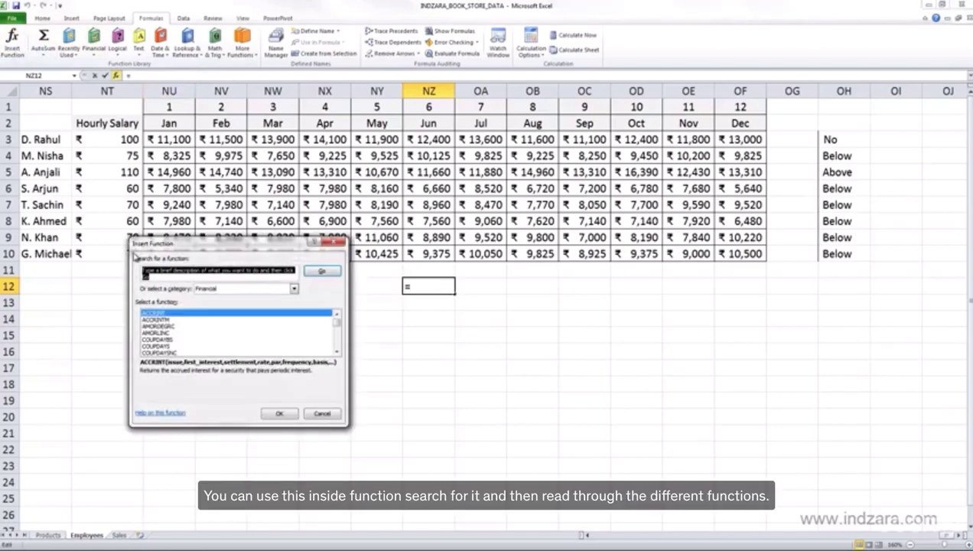
pyautogui.click(186, 334)
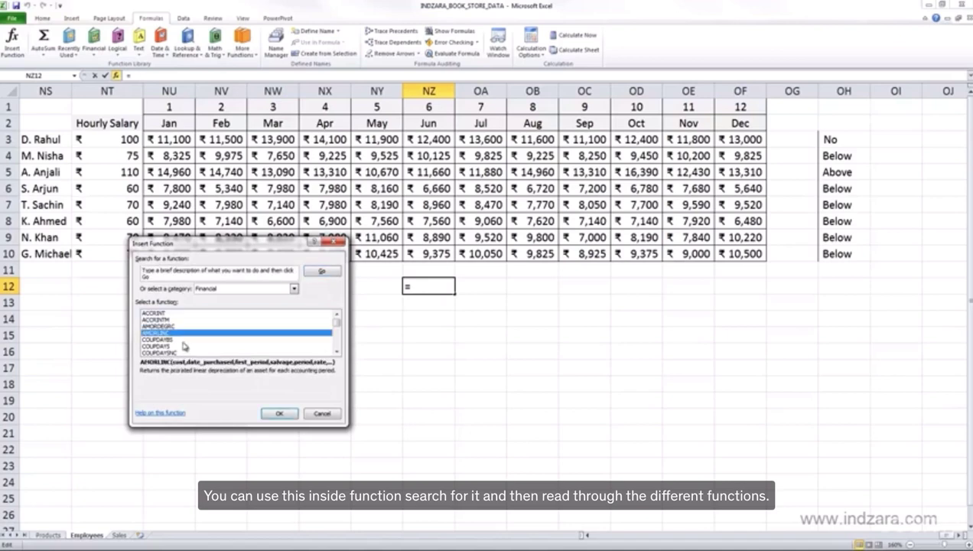
pyautogui.click(337, 346)
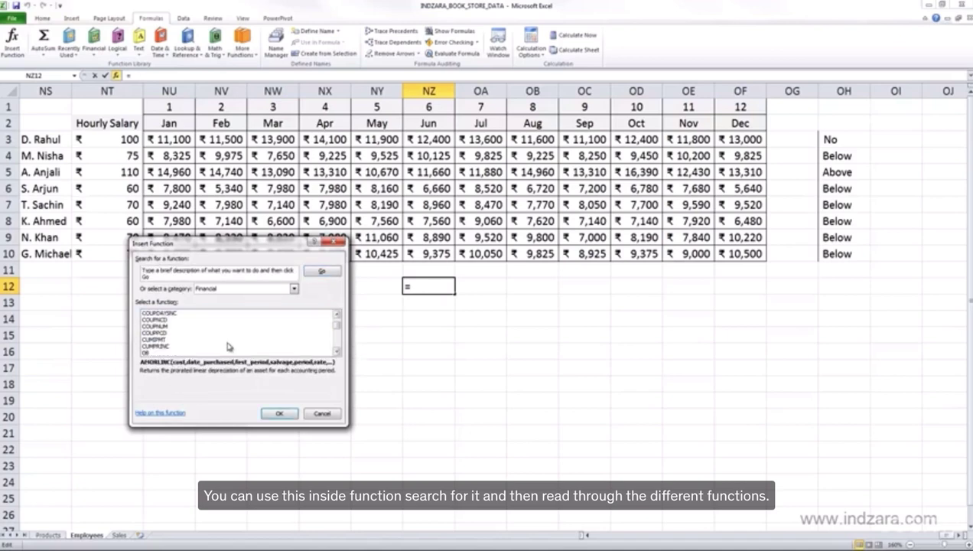
pyautogui.click(228, 339)
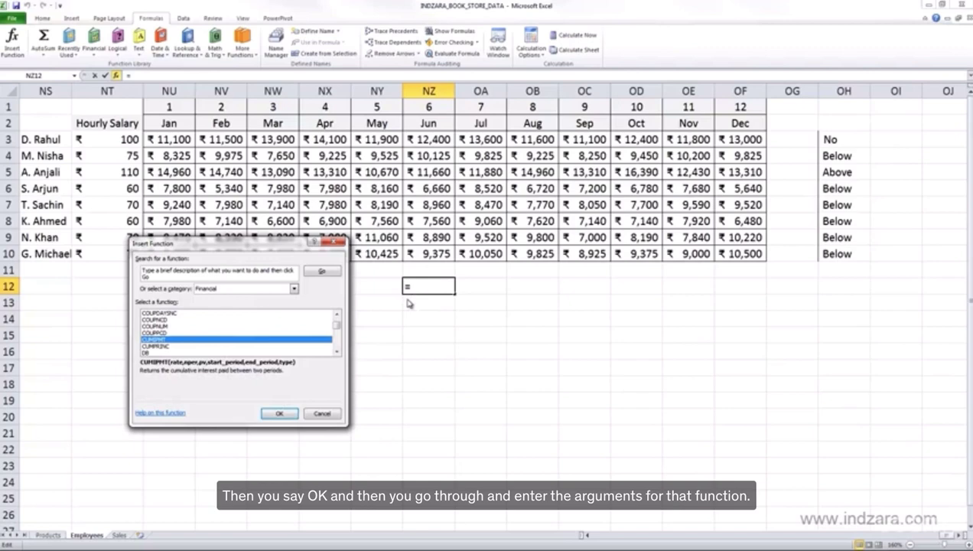
pyautogui.click(293, 289)
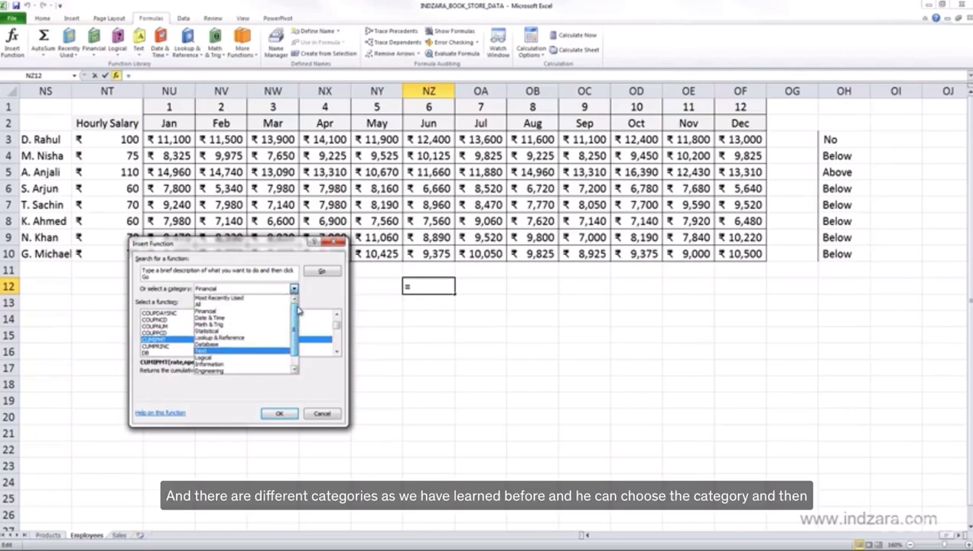
pyautogui.click(317, 293)
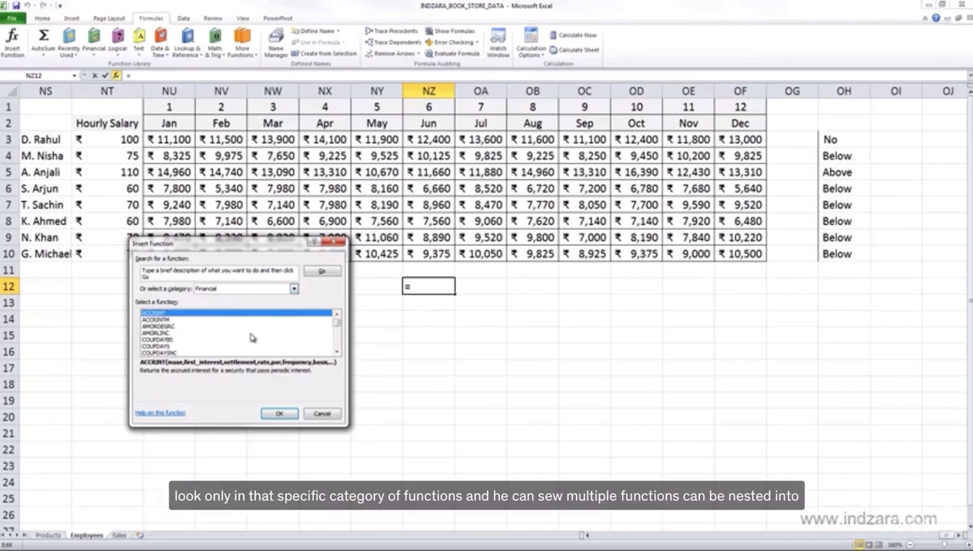
pyautogui.click(334, 414)
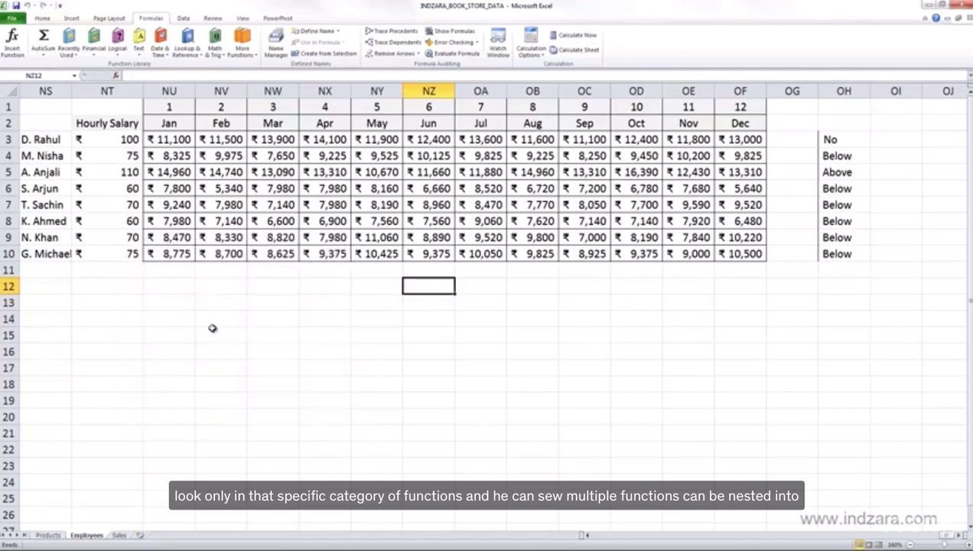